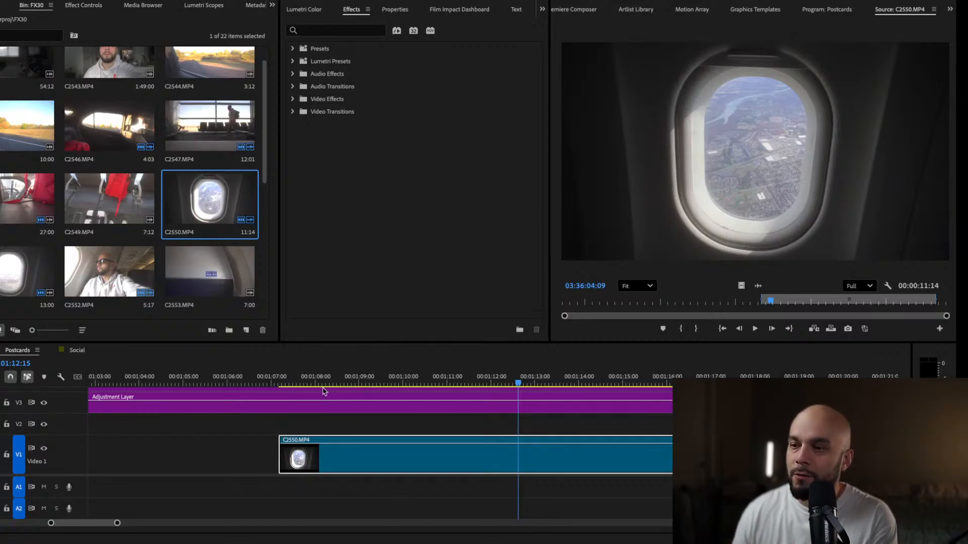
Play and scrub through the C2550.MP4 clip in the Postcards sequence to examine its camera shake and find a usable section
left_click(309, 381)
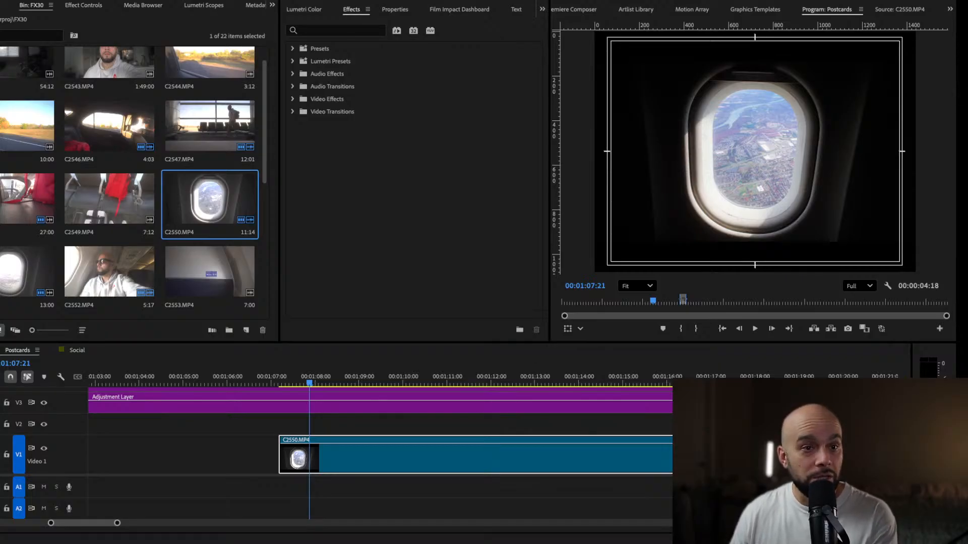
left_click(306, 381)
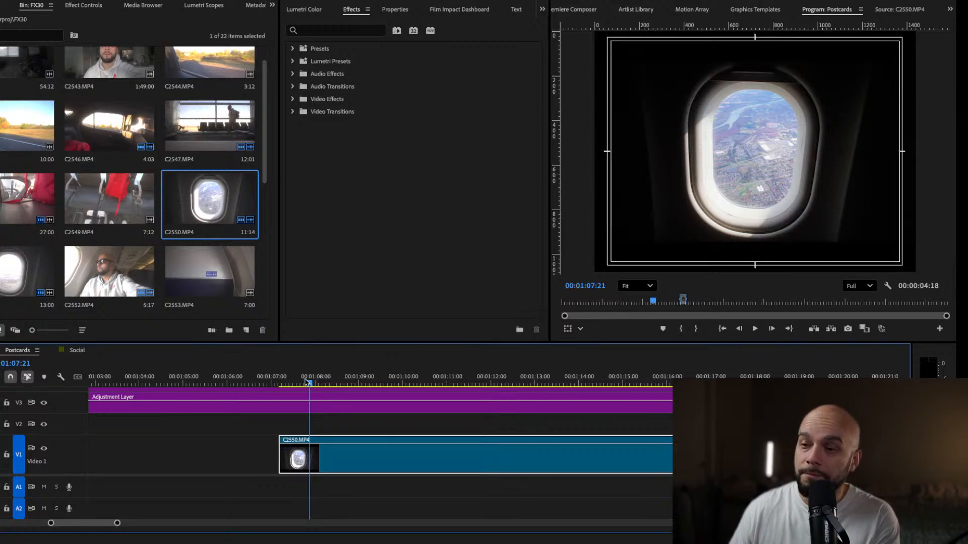
key("space")
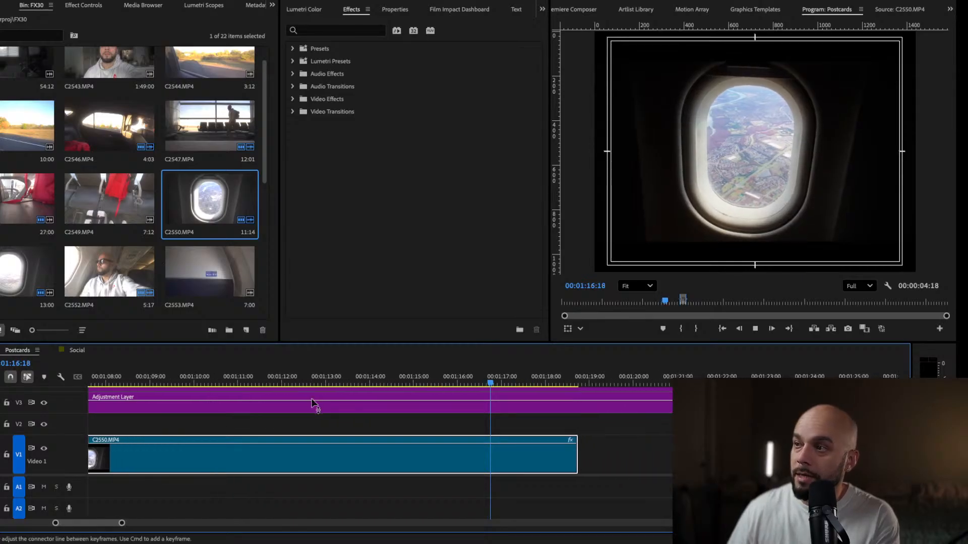
left_click(356, 384)
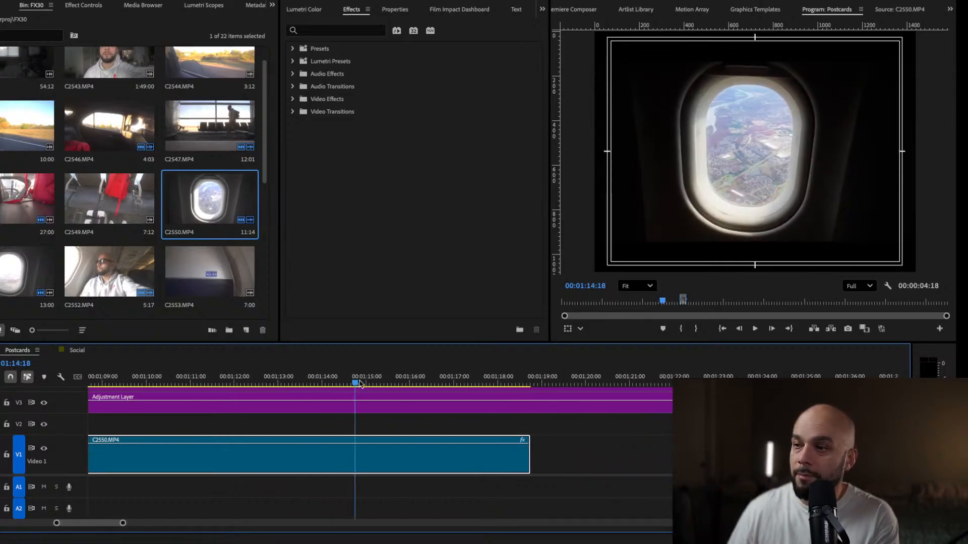
left_click_drag(359, 382, 458, 386)
scroll(459, 388, "up", 3)
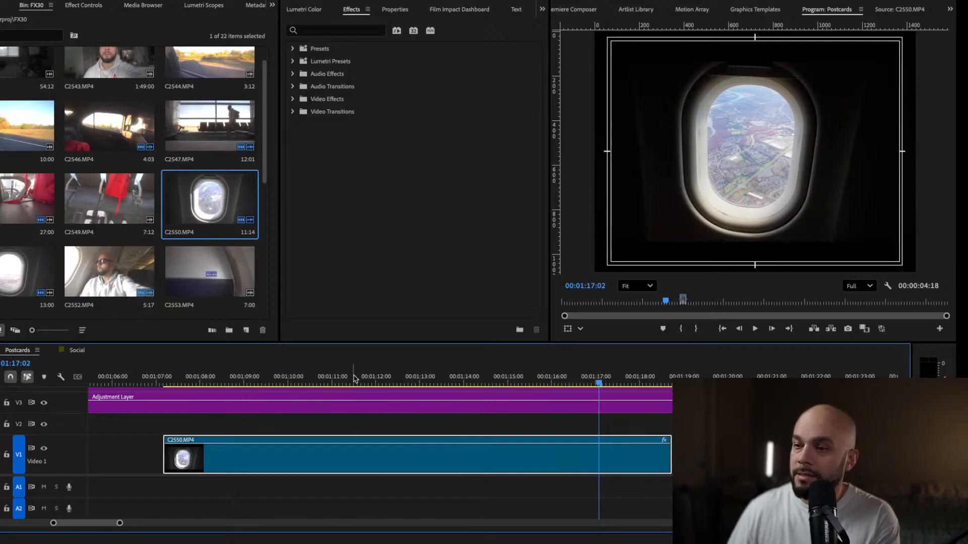
left_click_drag(355, 382, 520, 384)
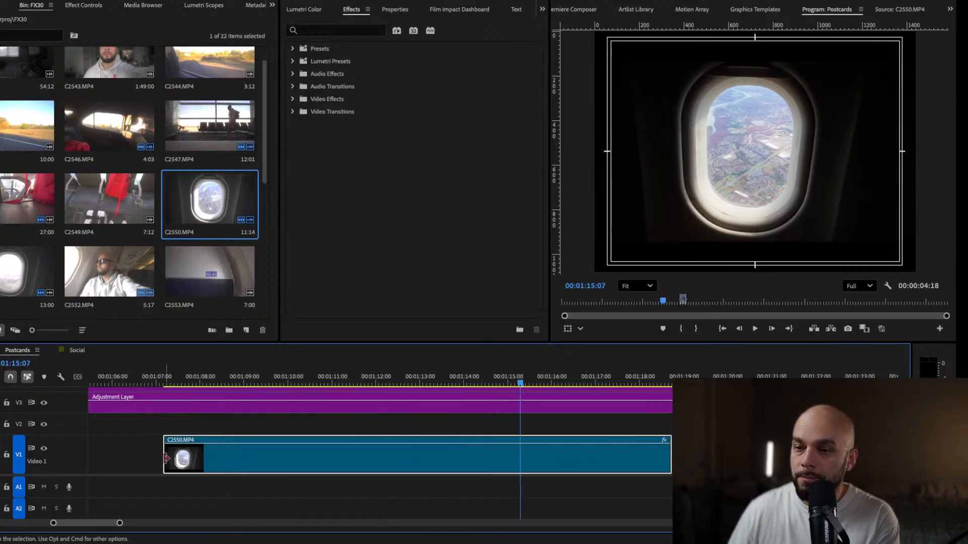
Trim both ends of the C2550.MP4 clip to about 3.5 seconds, keeping roughly 00:01:09:10 to 00:01:12:20, and play the result
left_click_drag(167, 458, 520, 458)
left_click_drag(578, 462, 315, 459)
left_click(267, 382)
key("space")
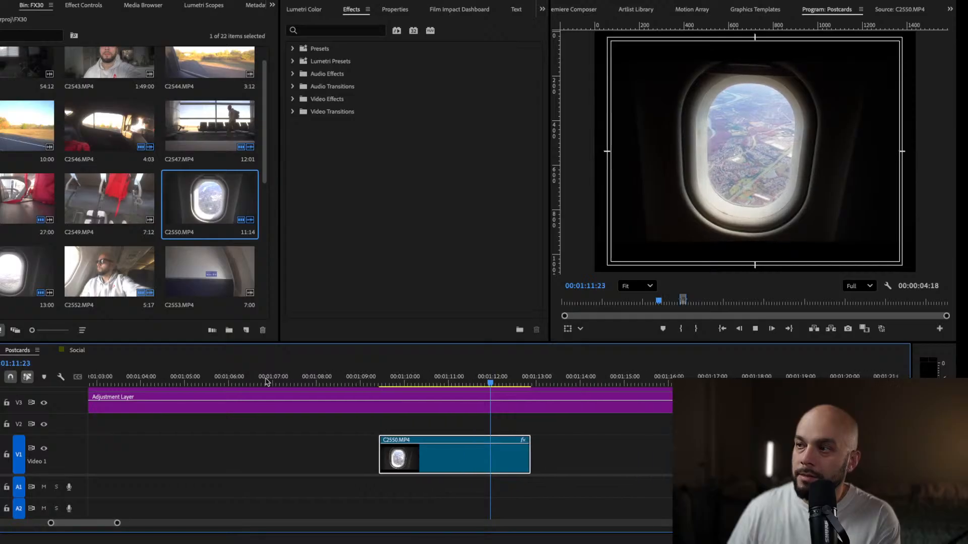
key("space")
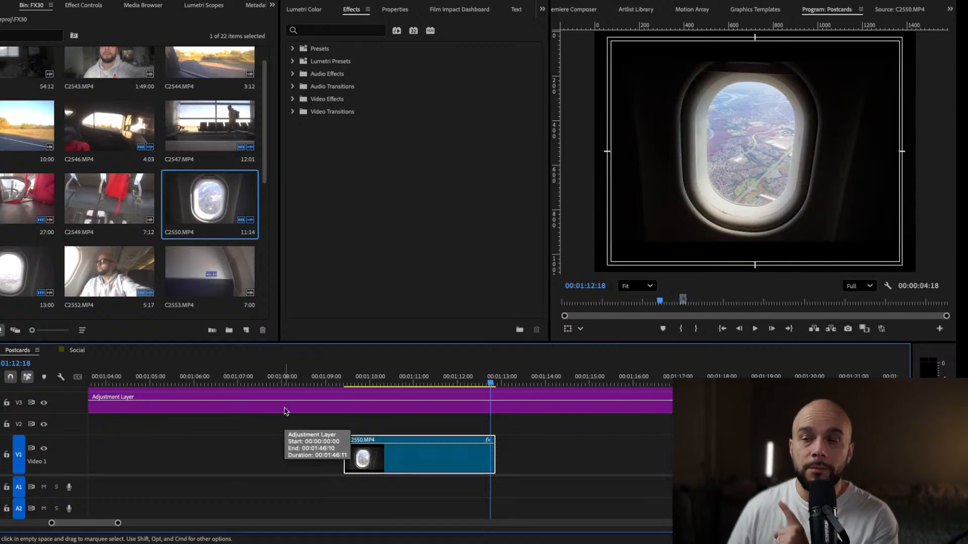
Find the Warp Stabilizer effect by searching for "warp stabi" and apply it to the trimmed C2550.MP4 clip
left_click(346, 31)
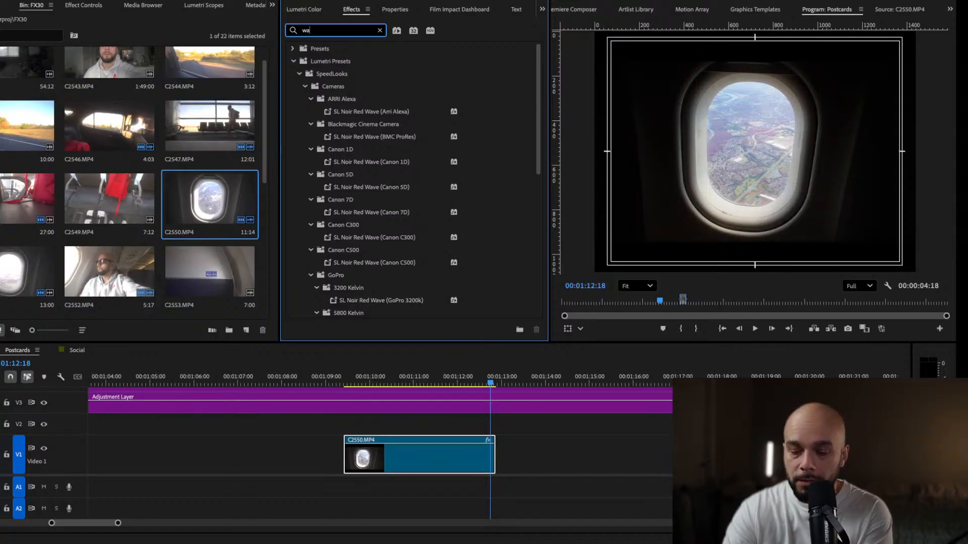
type("rp stabi")
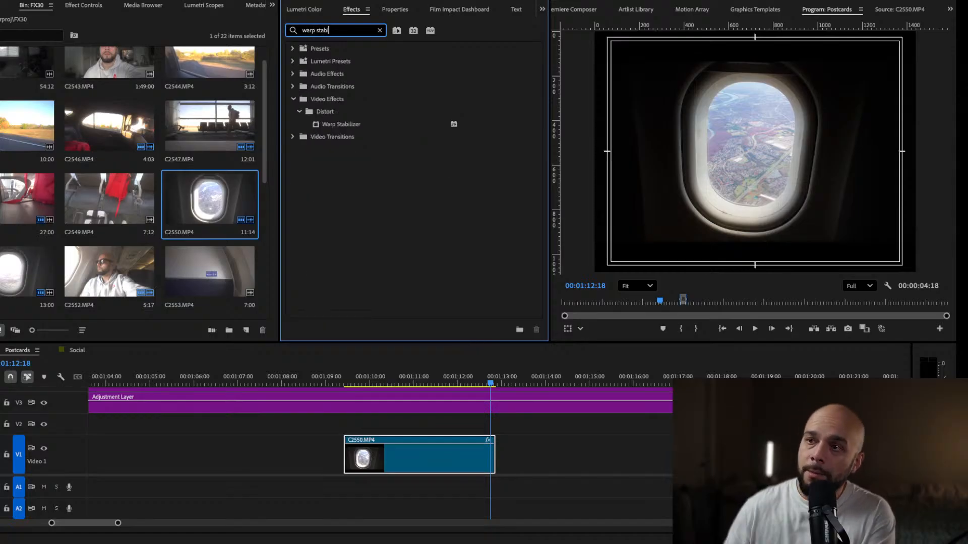
left_click(356, 125)
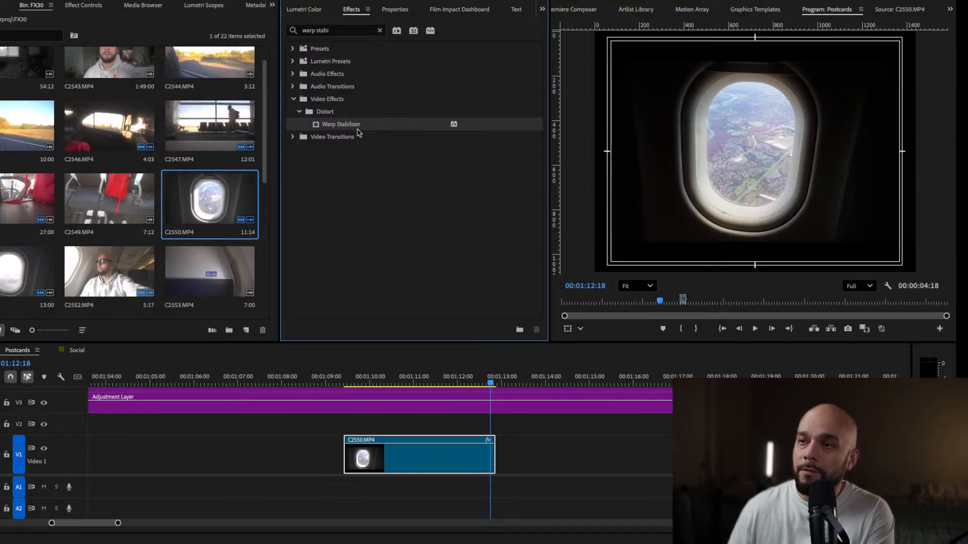
left_click_drag(358, 132, 419, 457)
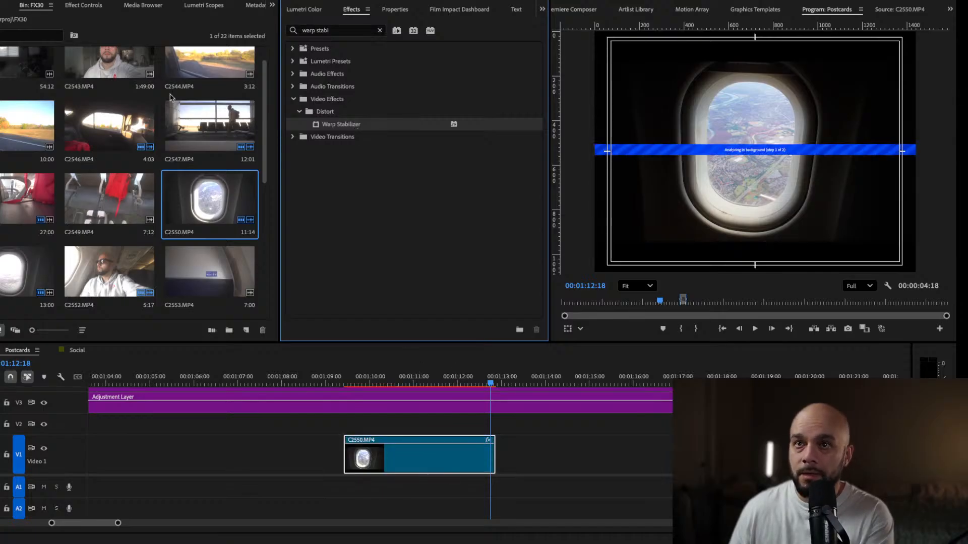
Bring up the C2550.MP4 clip's effect settings and select the Warp Stabilizer effect
left_click(70, 6)
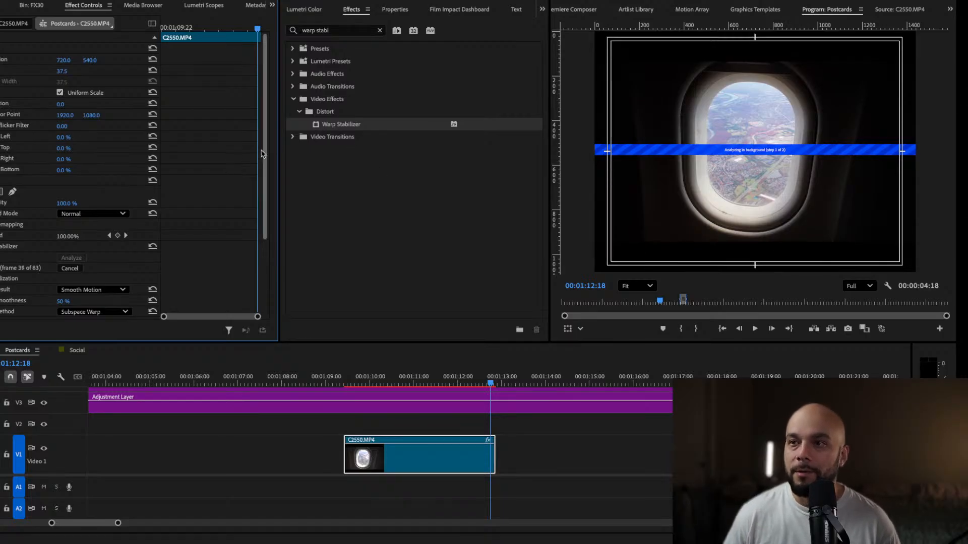
left_click_drag(266, 150, 267, 222)
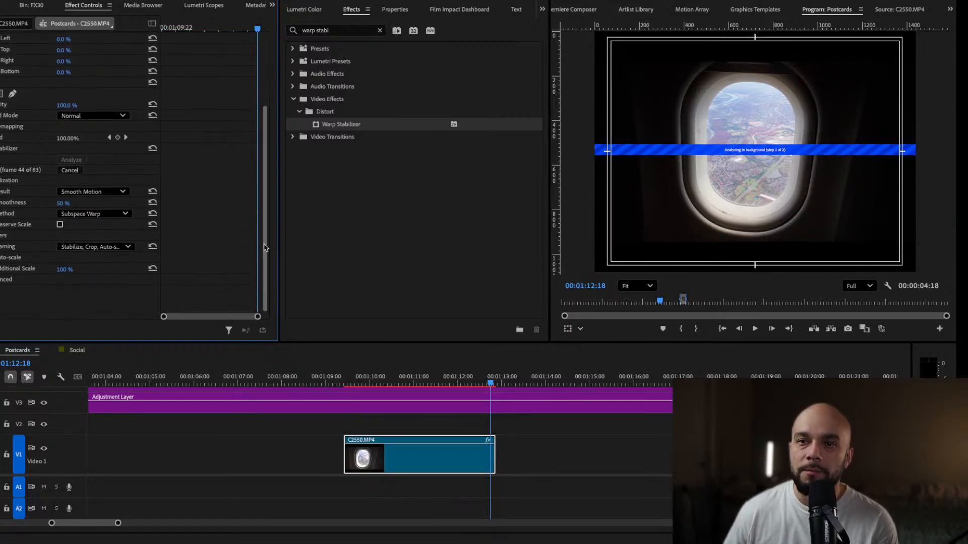
left_click(17, 149)
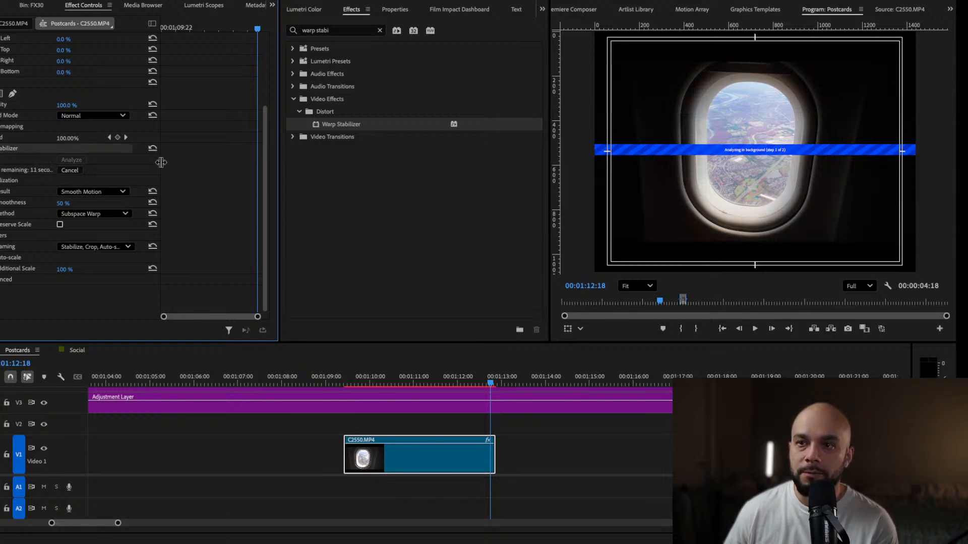
left_click_drag(161, 162, 155, 163)
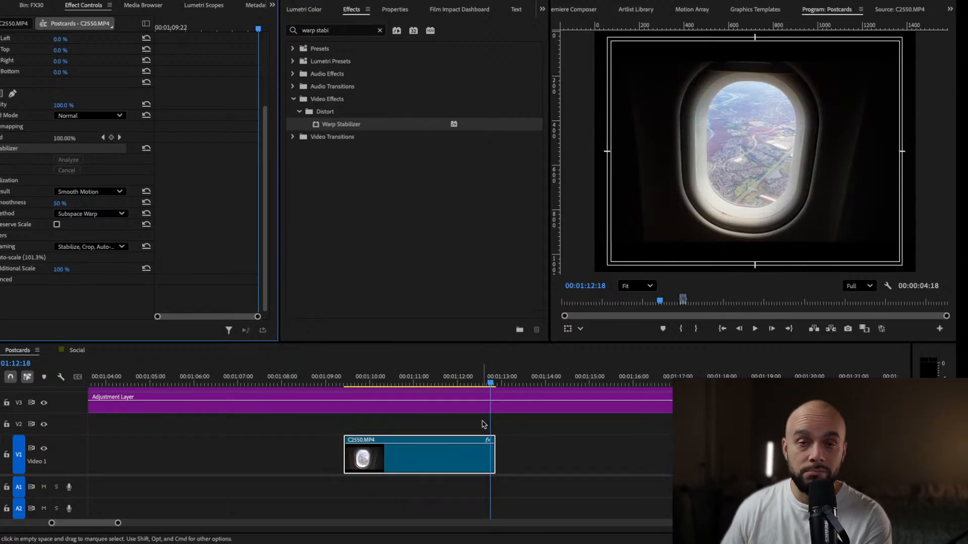
Play the stabilized window clip from its start several times to check how smooth the motion looks
left_click(353, 379)
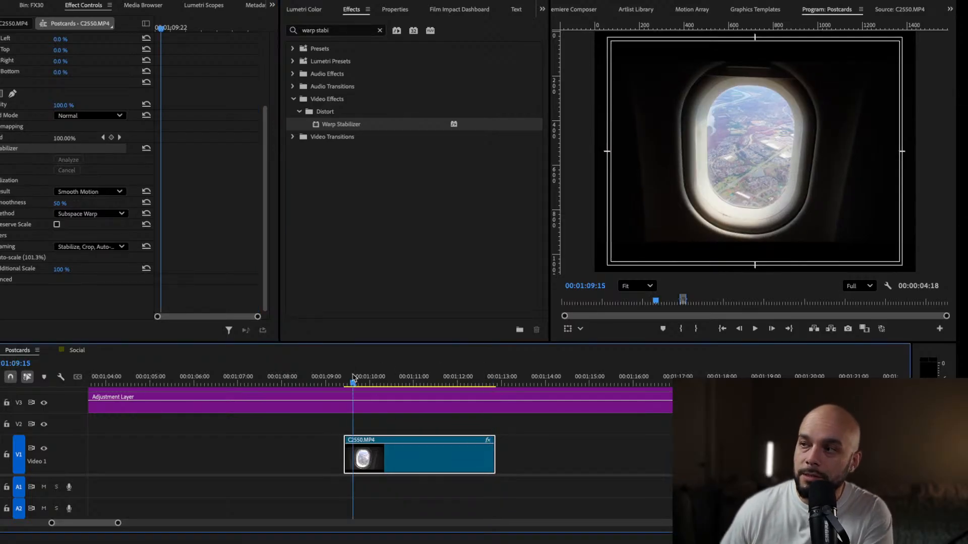
key("space")
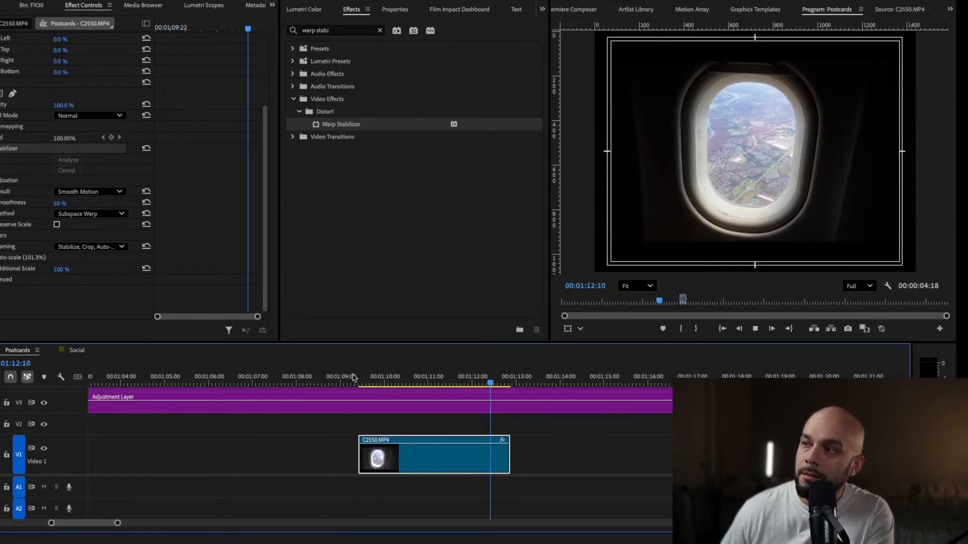
left_click(357, 379)
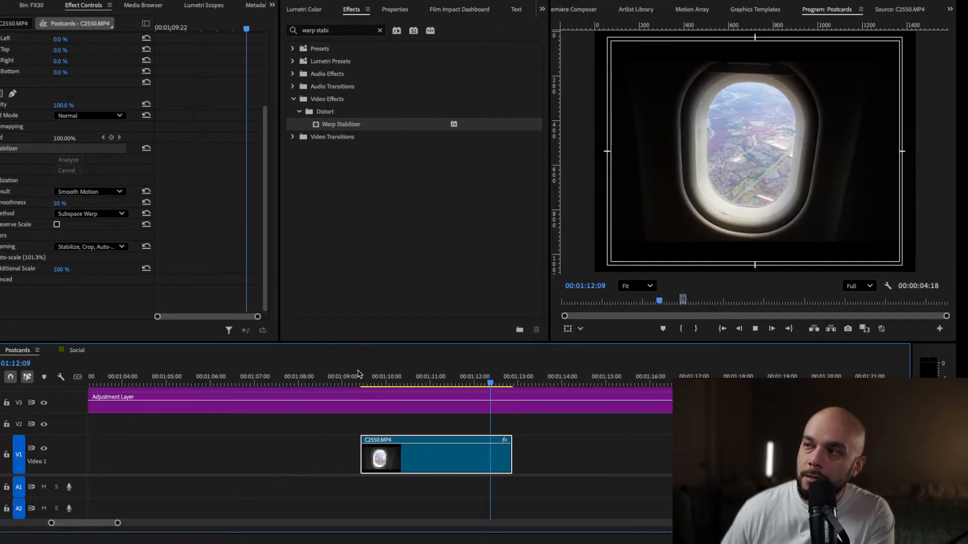
left_click(345, 382)
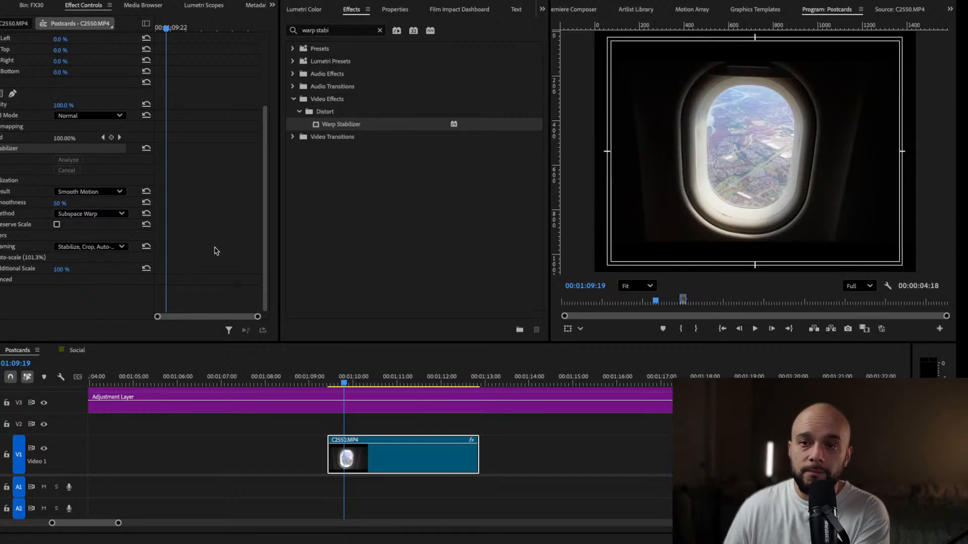
Set the Warp Stabilizer's Smoothness to 10% and its Method to Position, Scale, Rotation
left_click(57, 205)
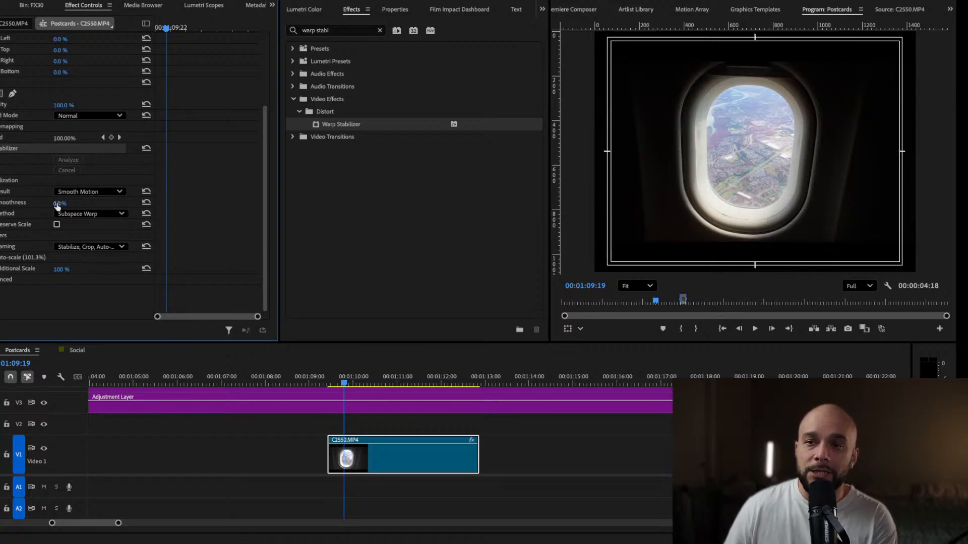
left_click(67, 201)
type("10")
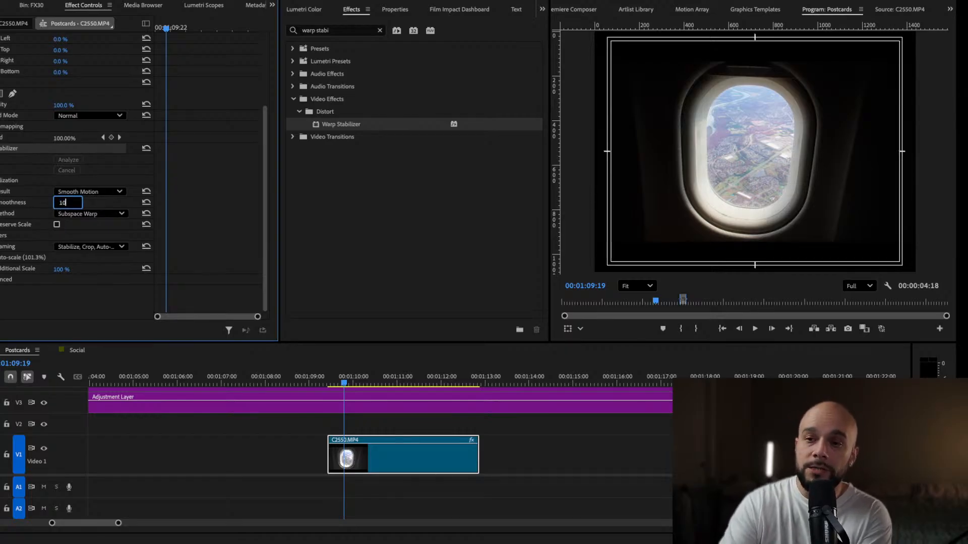
key("Return")
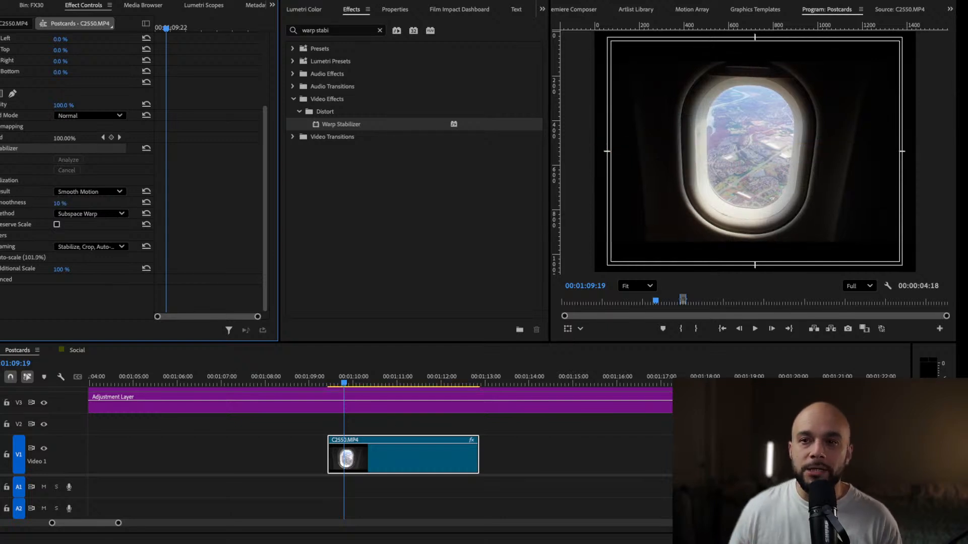
left_click(91, 215)
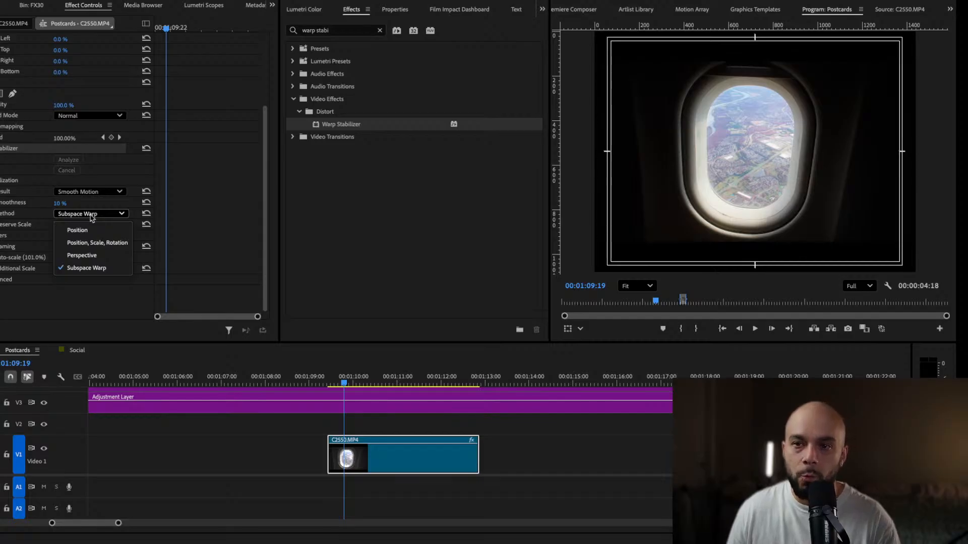
left_click(95, 244)
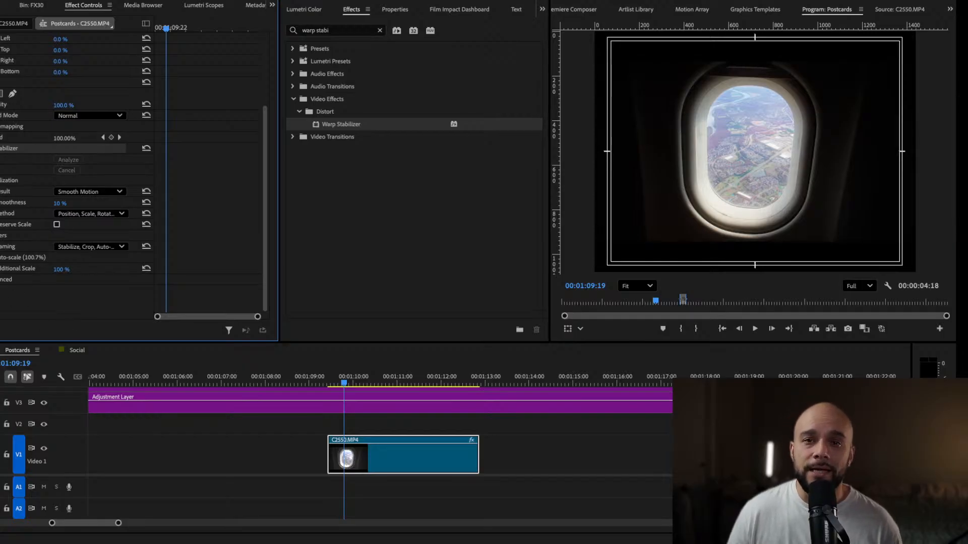
Reveal the Warp Stabilizer's advanced options, disable Fast Analysis and enable Detailed Analysis
left_click(6, 279)
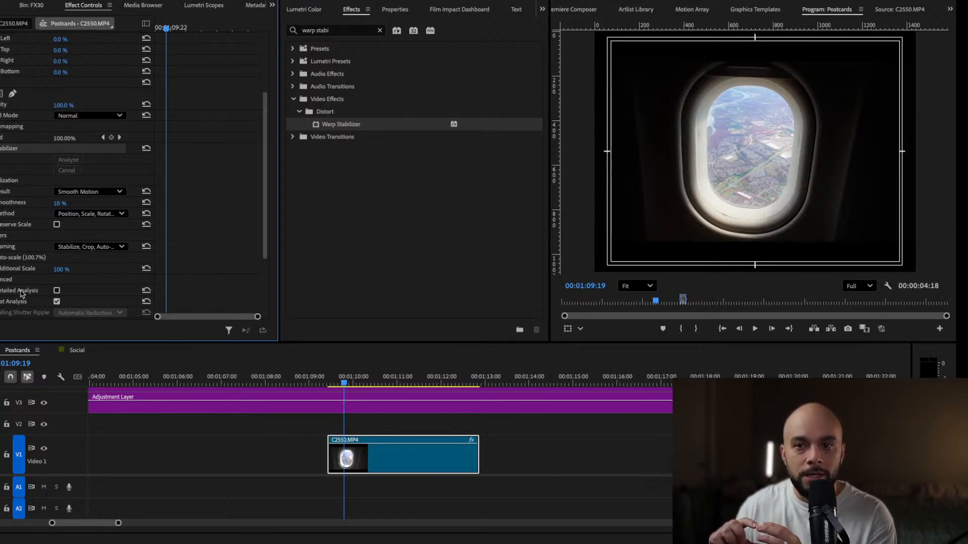
left_click(57, 301)
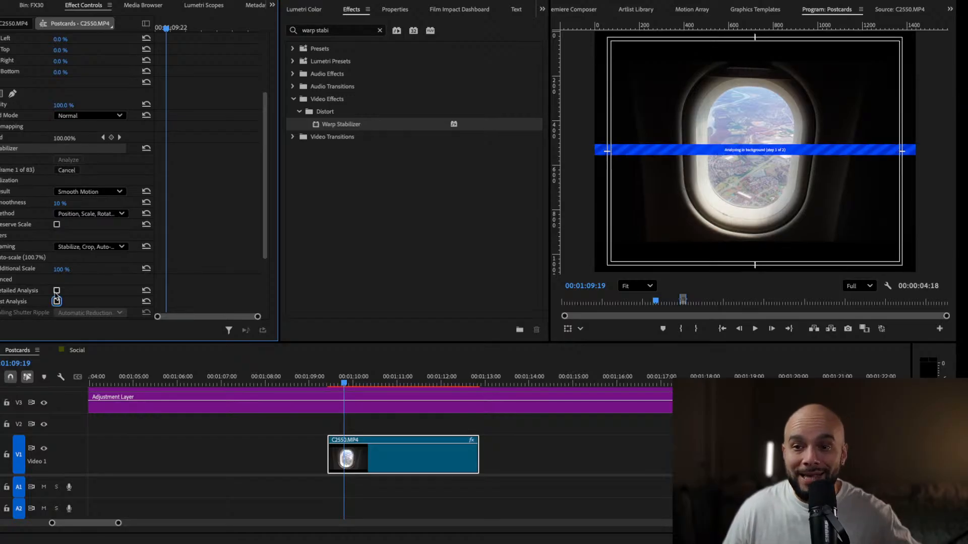
left_click(56, 291)
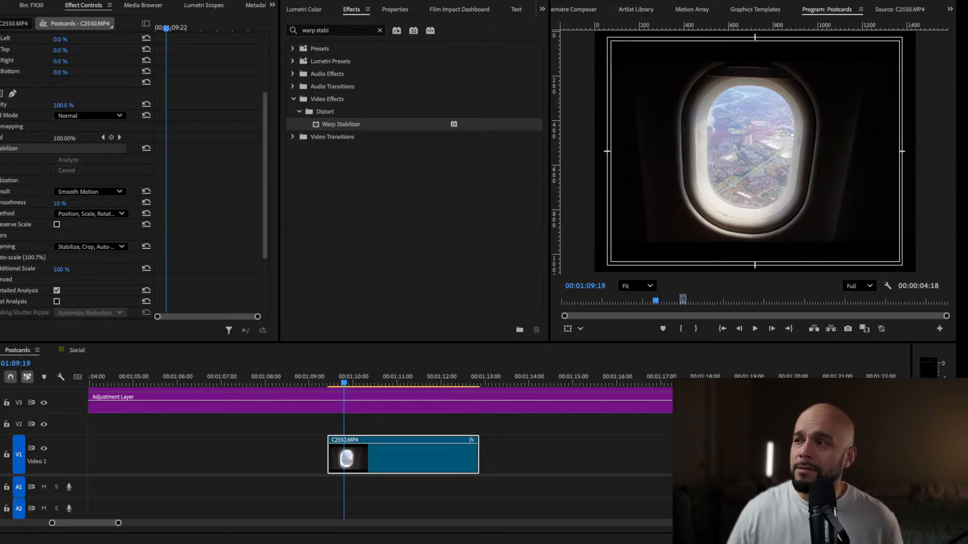
Play the clip again from its start to check the stabilization after the detailed analysis
left_click(331, 378)
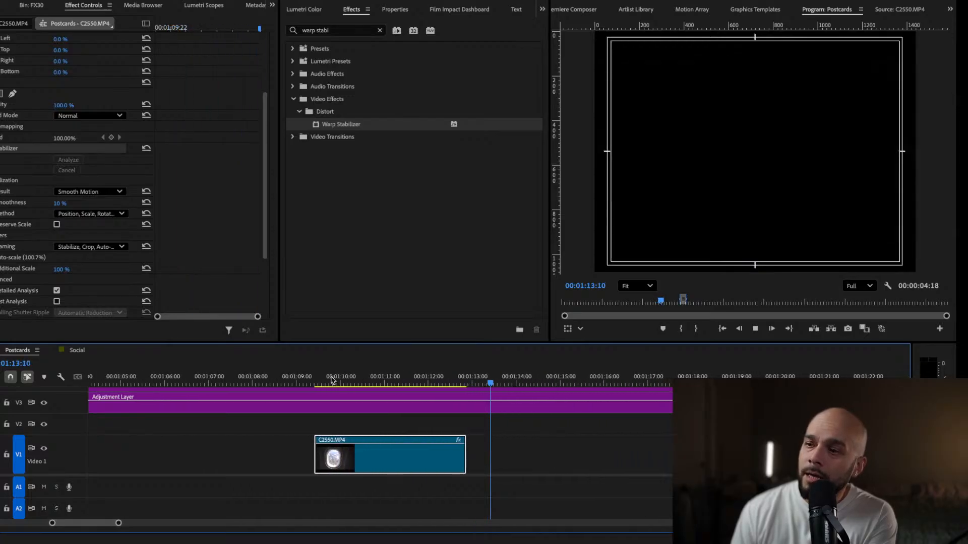
left_click(384, 380)
key("space")
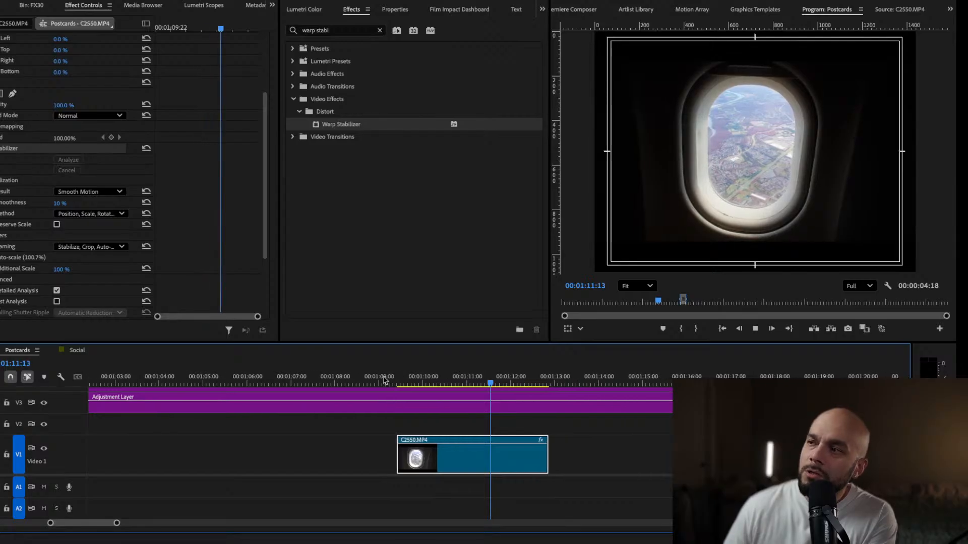
key("space")
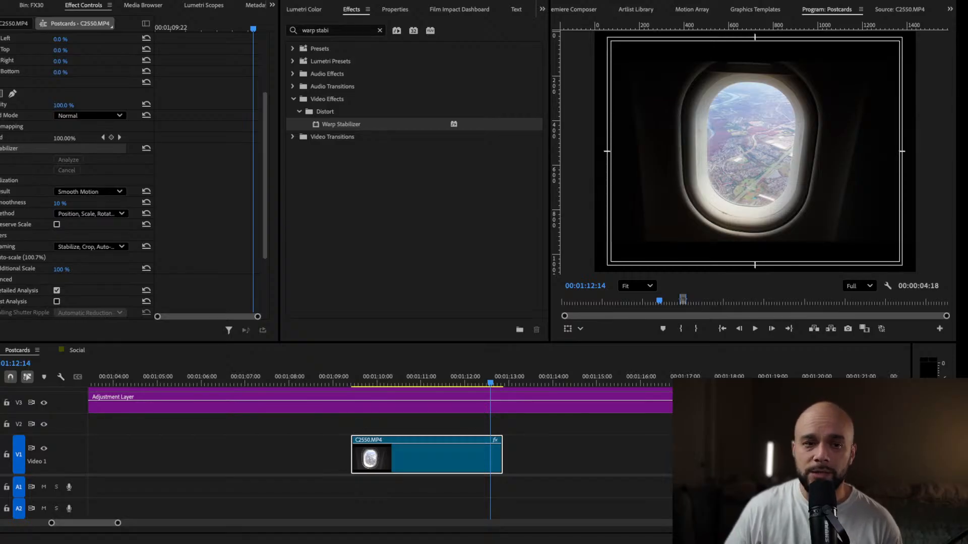
Nest the stabilized C2550.MP4 clip on V1 as a sequence named Stabilization Test
right_click(415, 460)
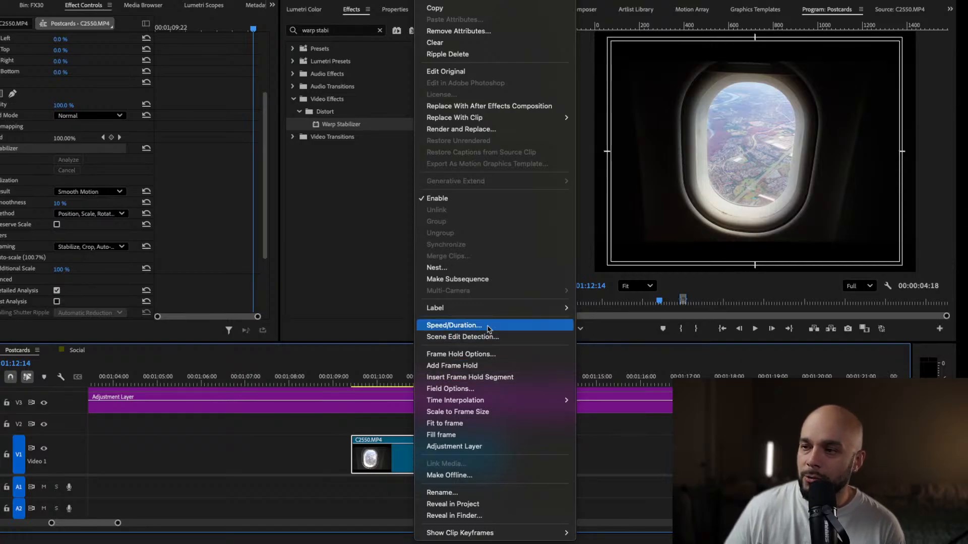
left_click(462, 268)
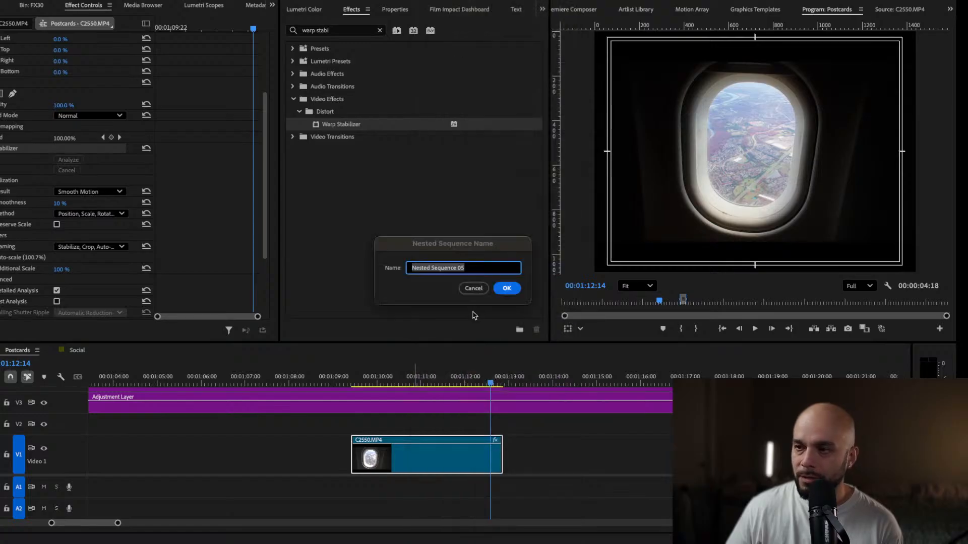
left_click(468, 266)
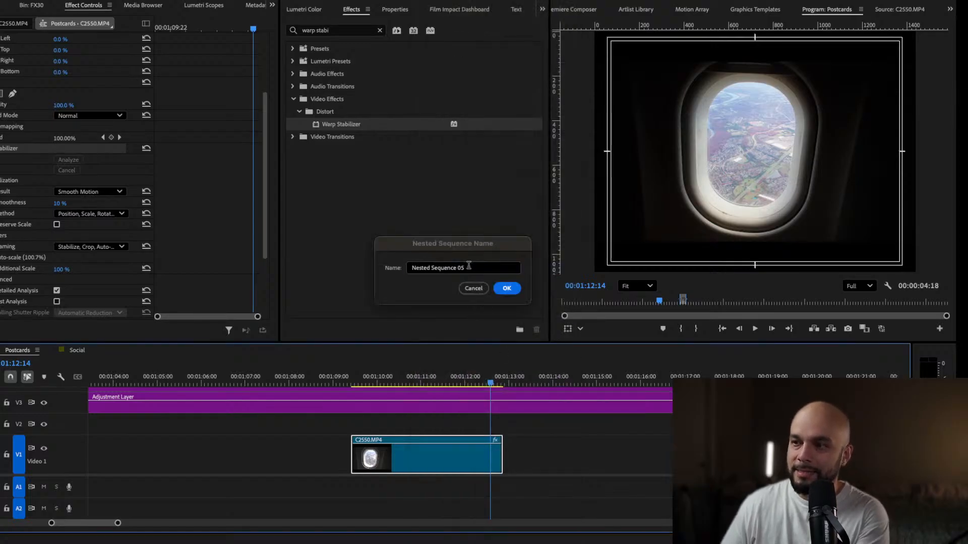
left_click_drag(468, 265, 405, 263)
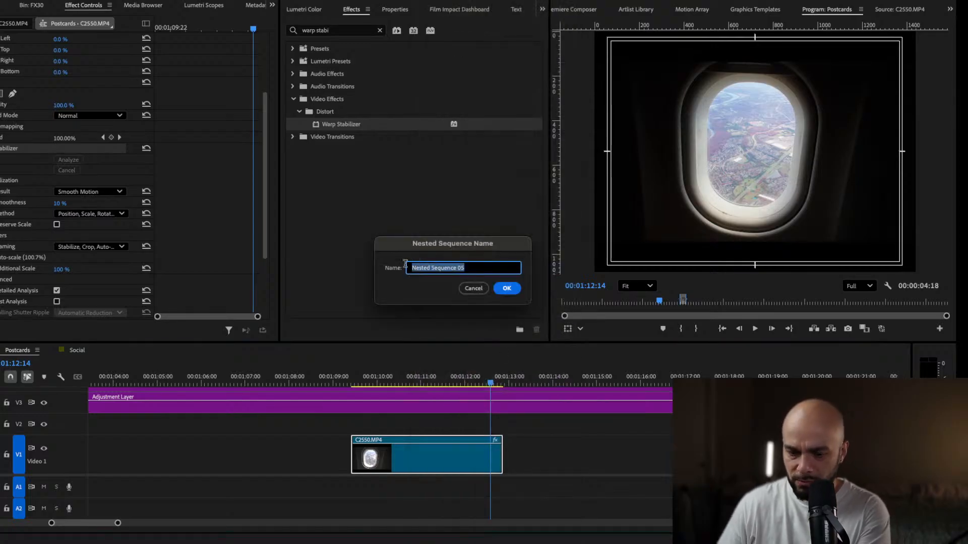
type("Stabili")
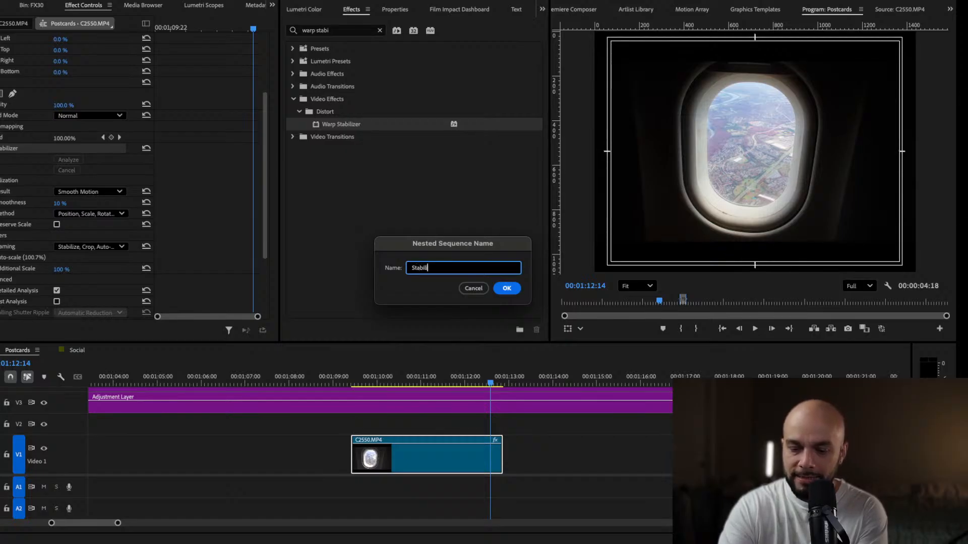
type("zation Test")
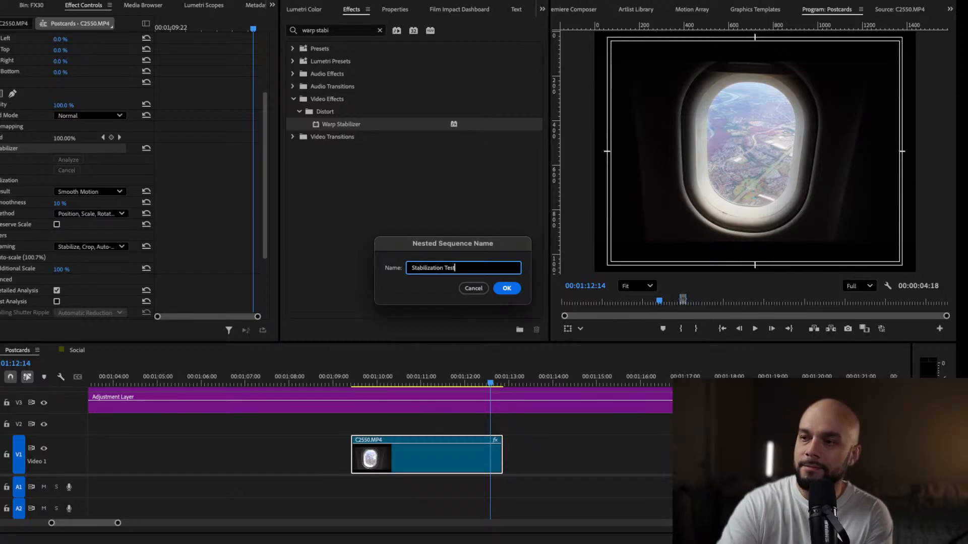
left_click(507, 288)
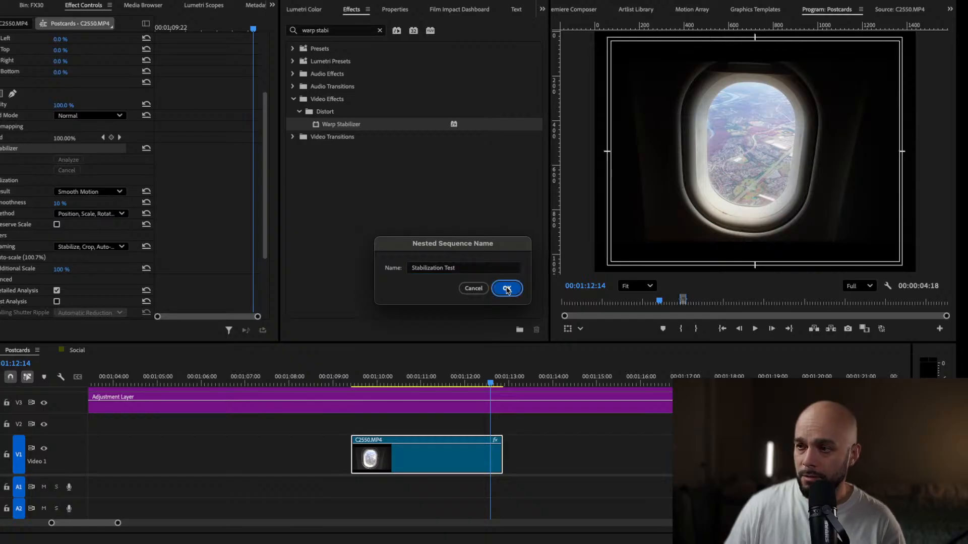
Apply another Warp Stabilizer effect to the nested Stabilization Test clip and bring its stabilization settings into view
left_click(354, 381)
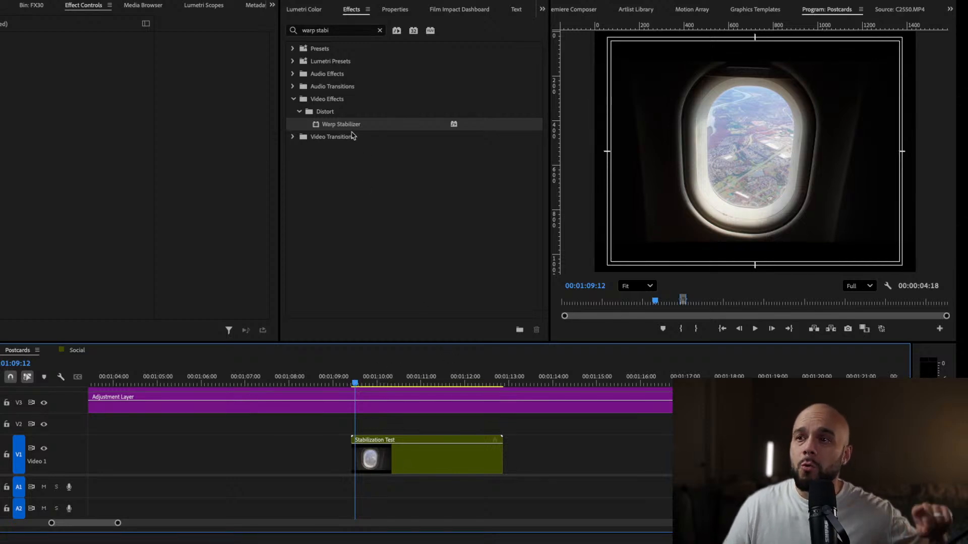
left_click(340, 31)
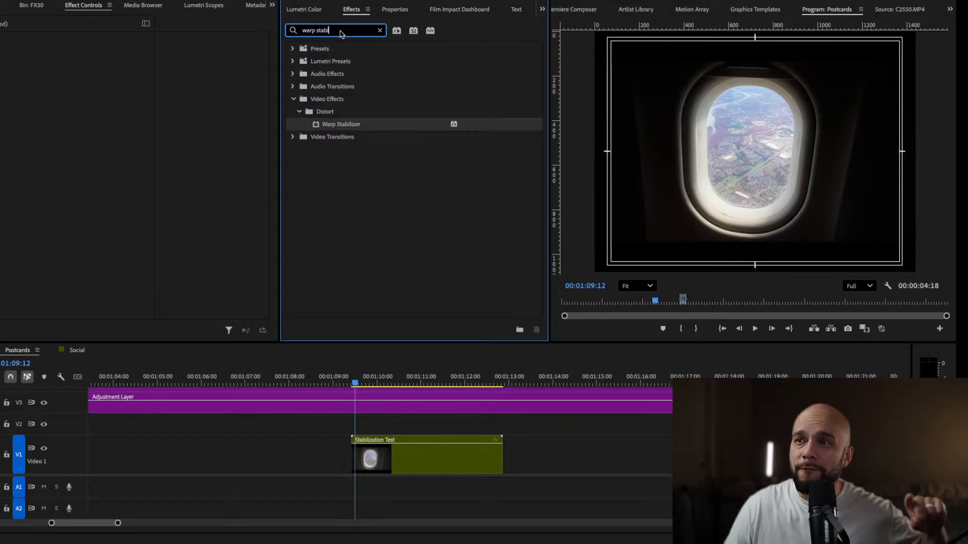
left_click(391, 456)
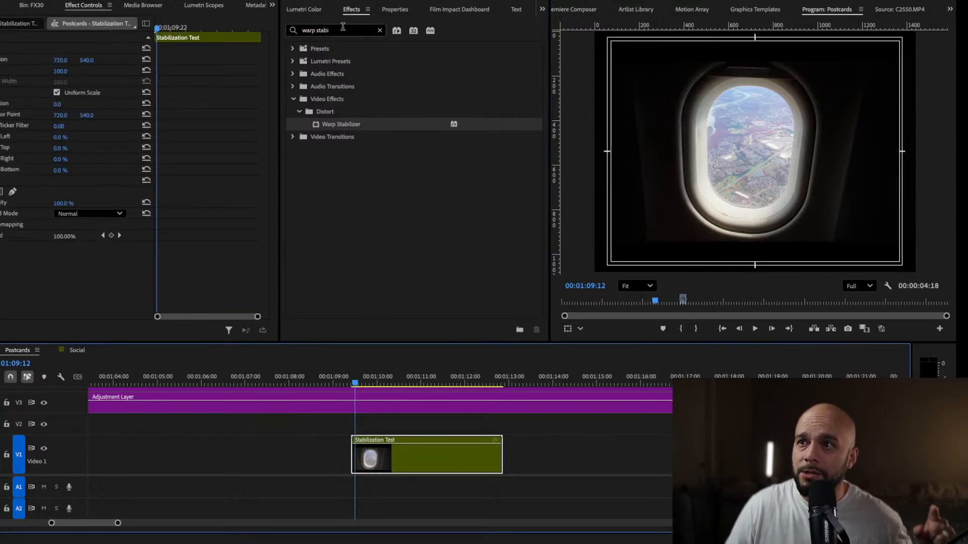
left_click_drag(353, 125, 411, 461)
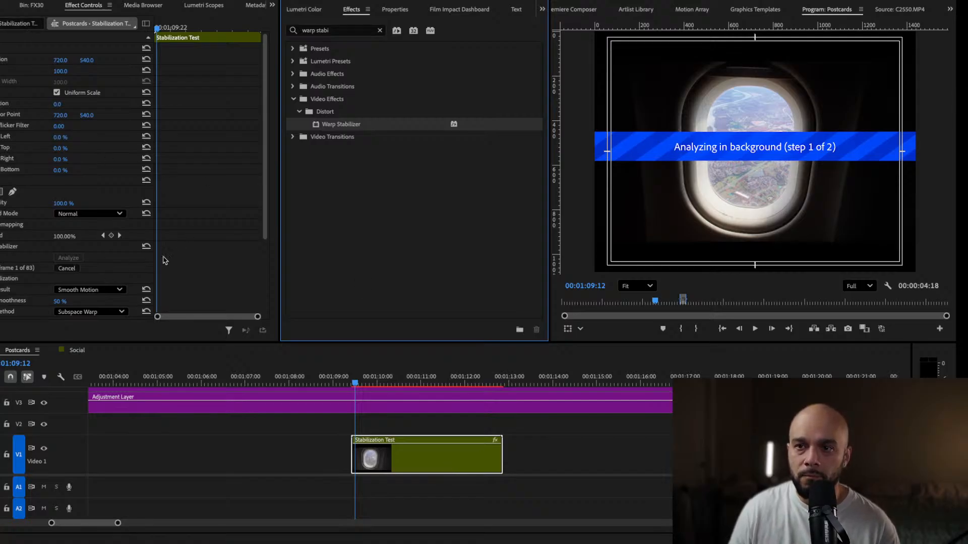
scroll(113, 247, "down", 5)
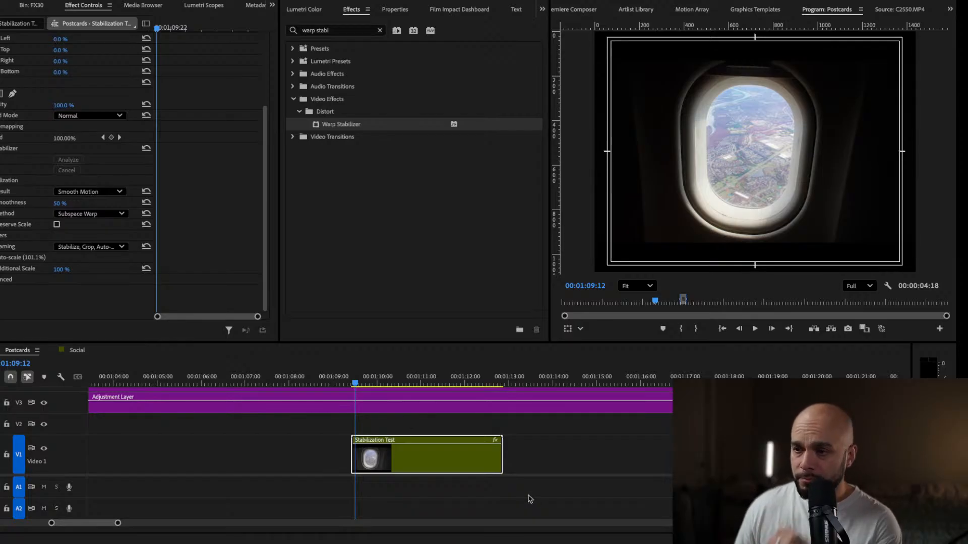
Play and scrub through the nested Stabilization Test clip to check the smoothness of the double stabilization
left_click(355, 383)
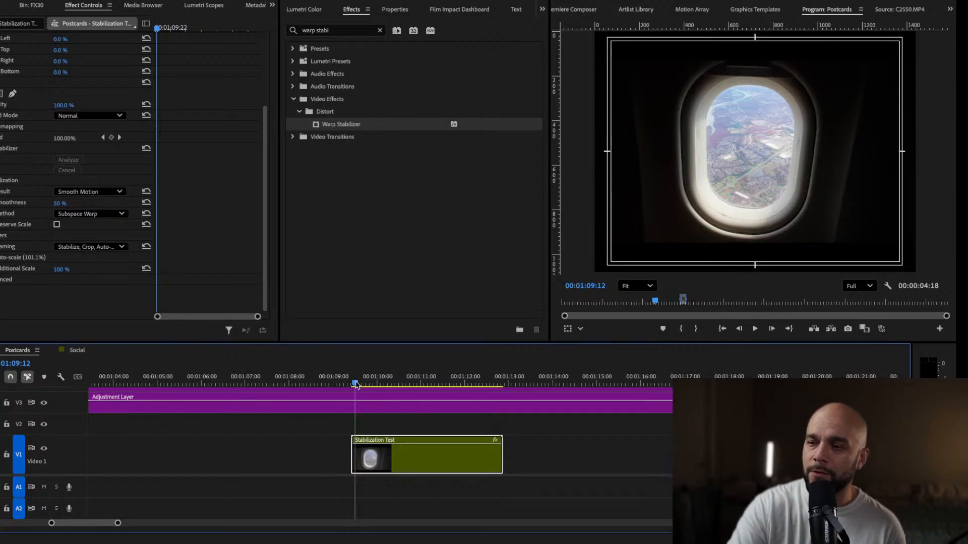
key("space")
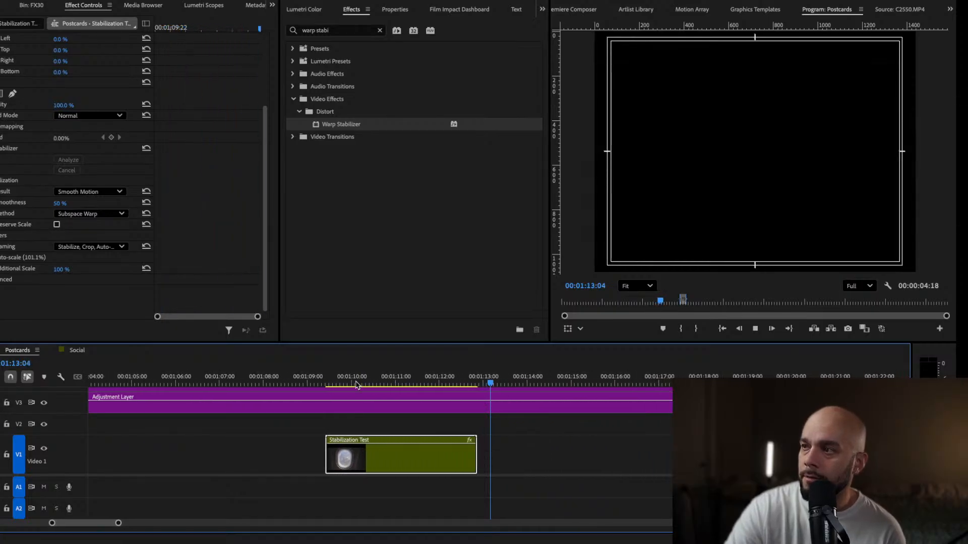
left_click(337, 382)
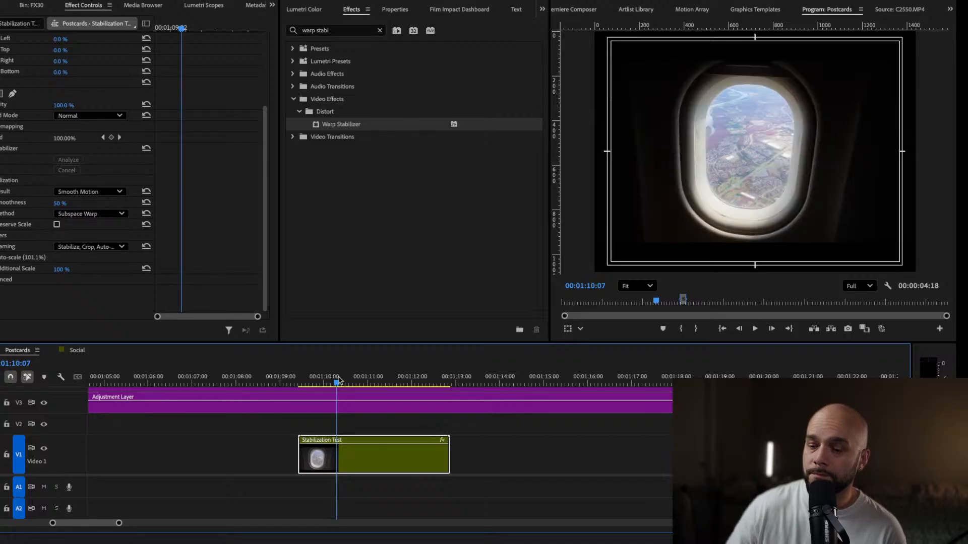
key("space")
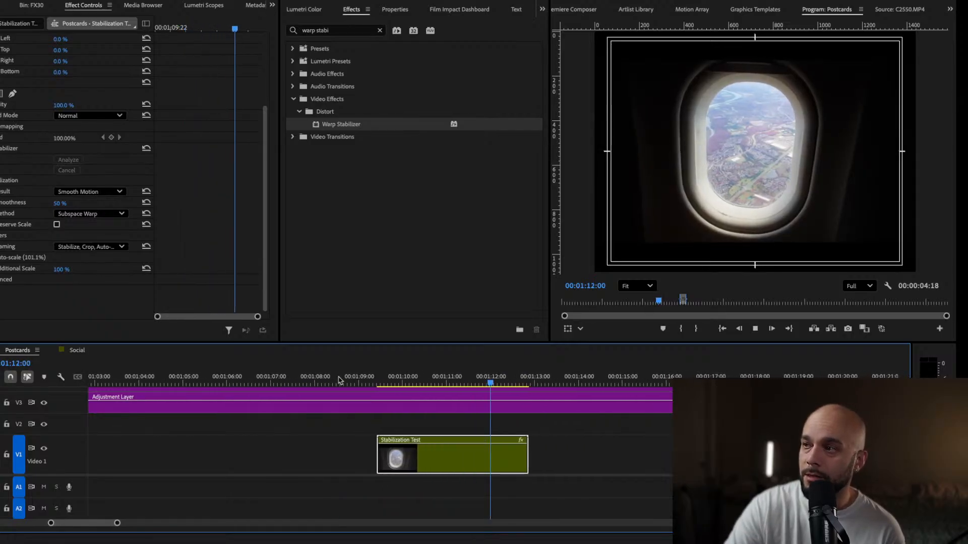
key("space")
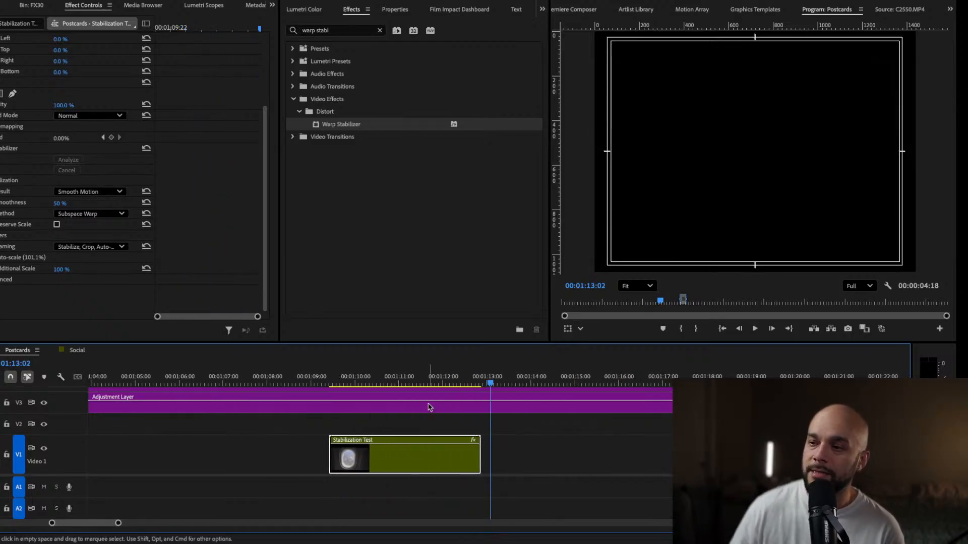
left_click_drag(423, 382, 468, 380)
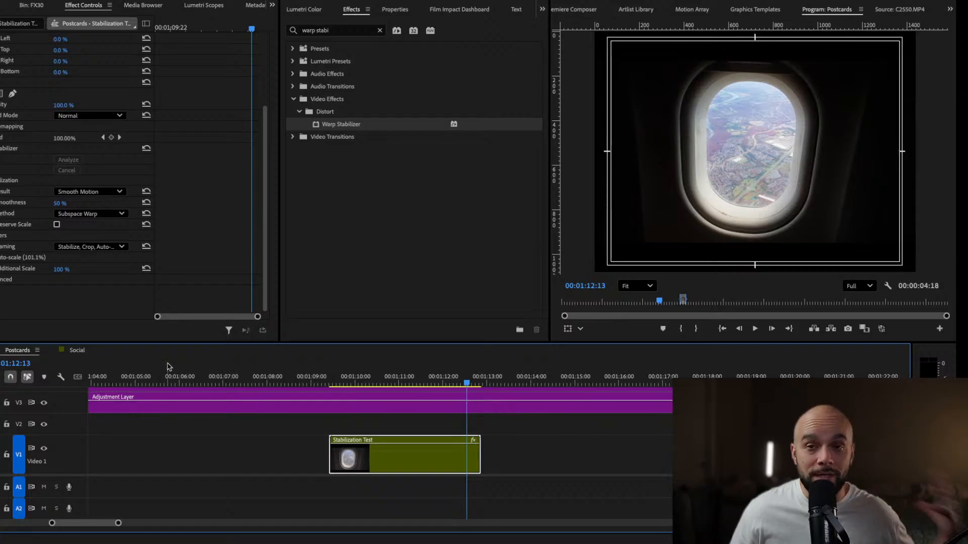
Set the nested clip's Warp Stabilizer Smoothness to 10% and its Method to Position, Scale, Rotation
left_click(65, 202)
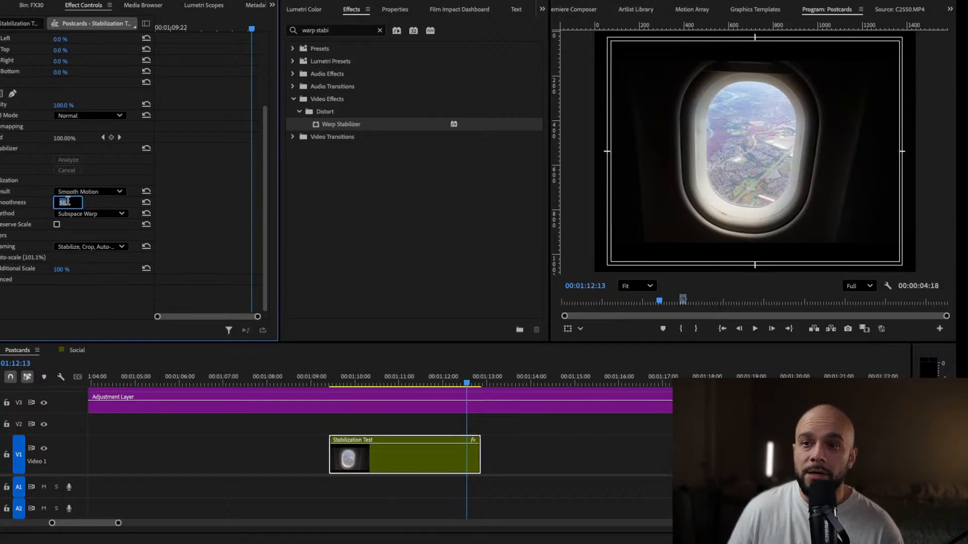
type("1")
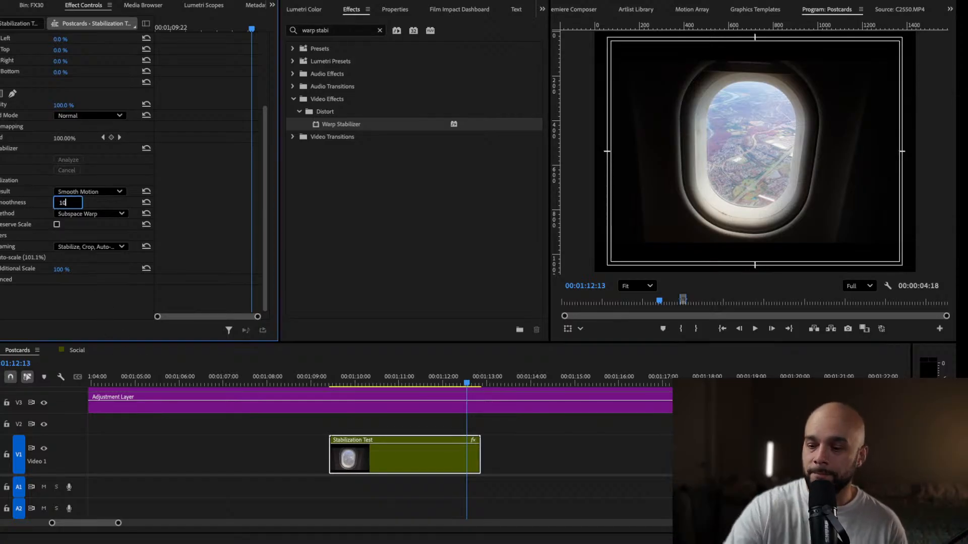
type("0")
key("Return")
left_click(90, 214)
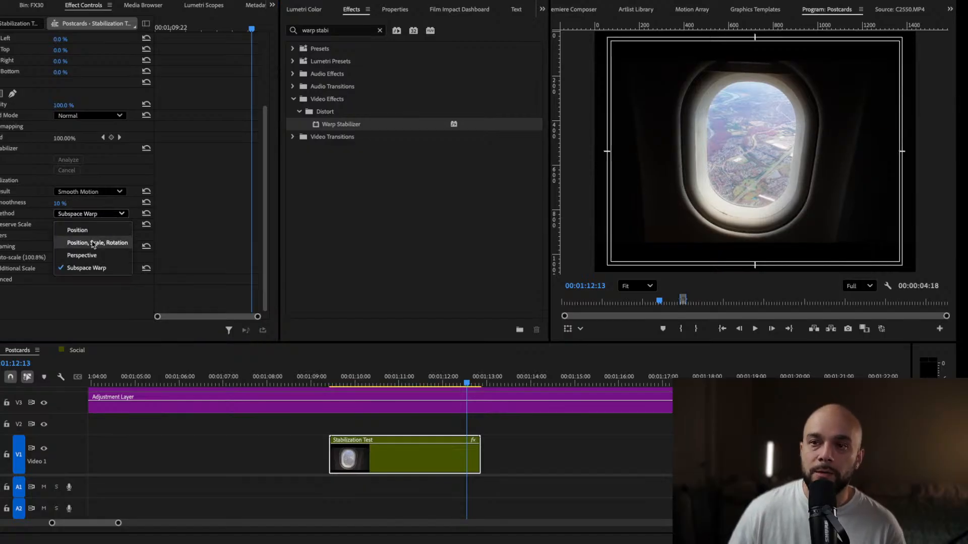
left_click(93, 244)
Expand the nested clip's advanced Warp Stabilizer options, disable Fast Analysis and enable Detailed Analysis
left_click(1, 280)
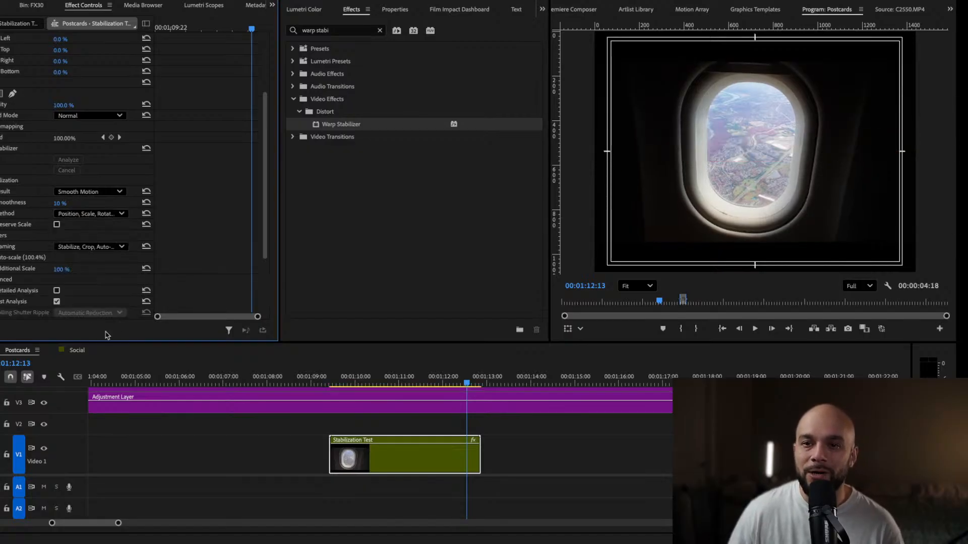
left_click(57, 301)
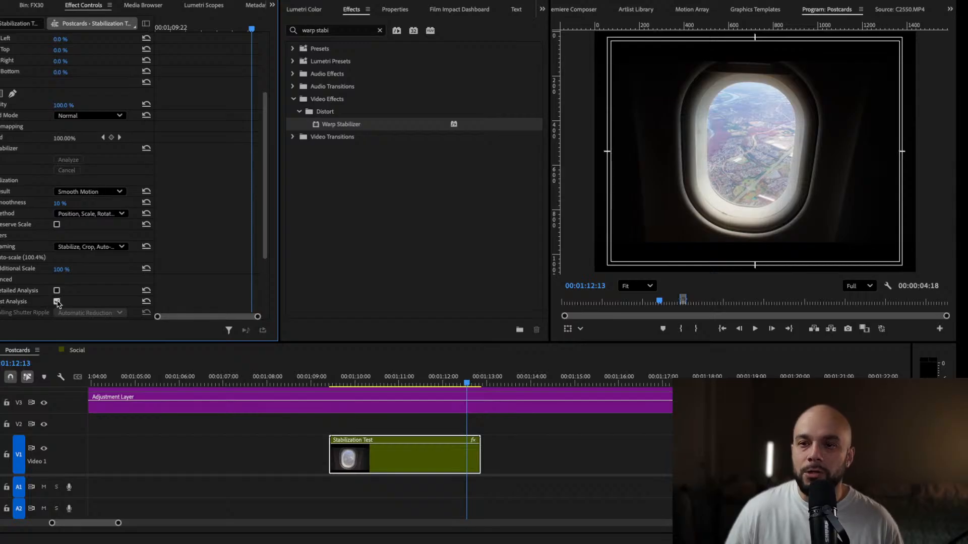
left_click(57, 290)
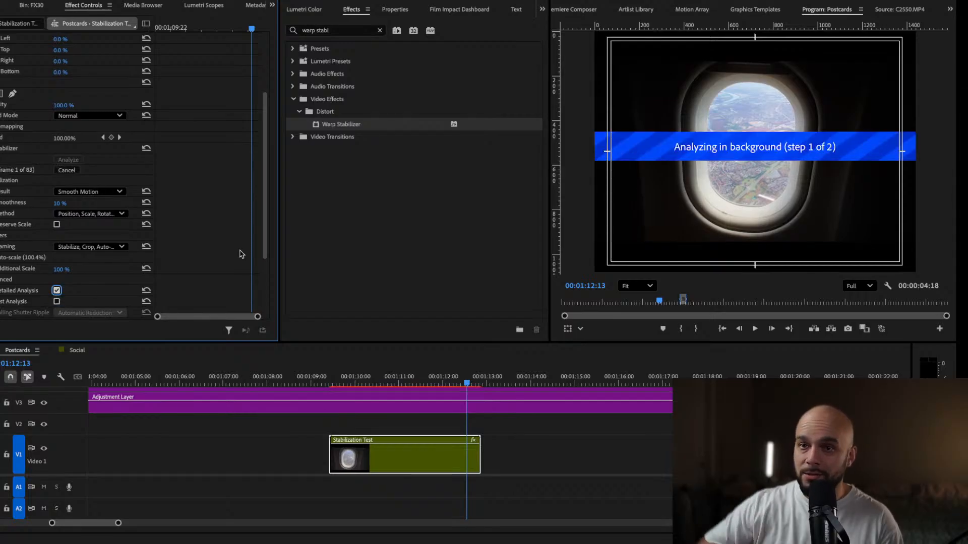
Play the nested clip from near its start to review the stabilization with detailed analysis
left_click(338, 383)
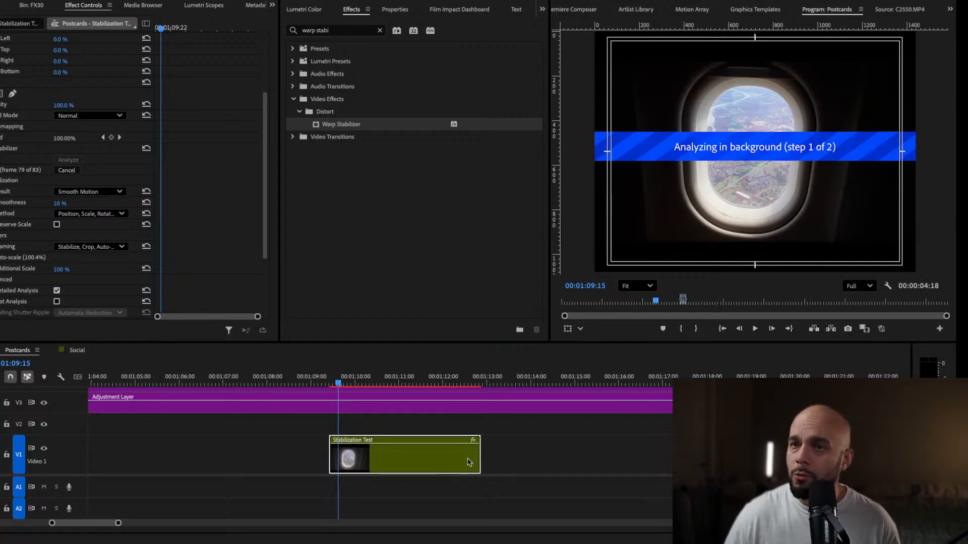
left_click(339, 385)
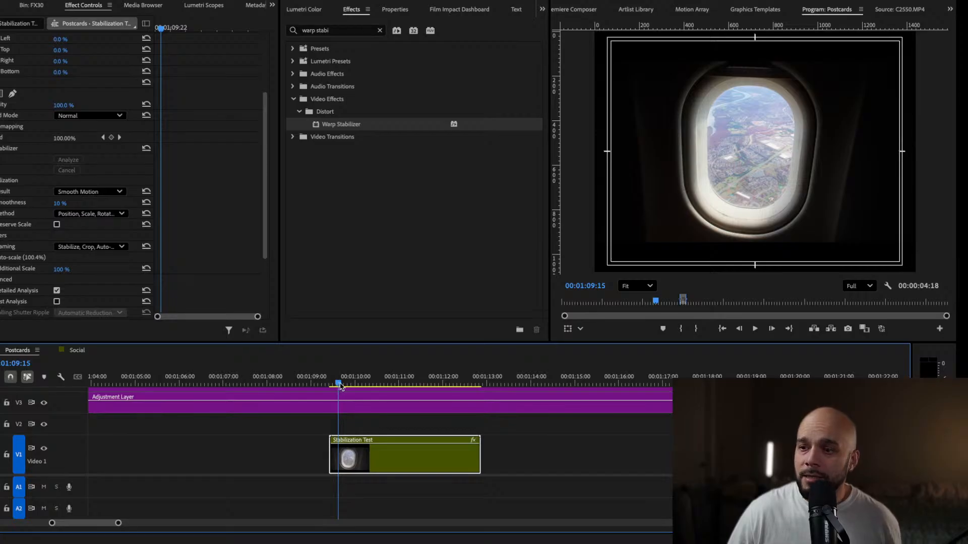
left_click(338, 385)
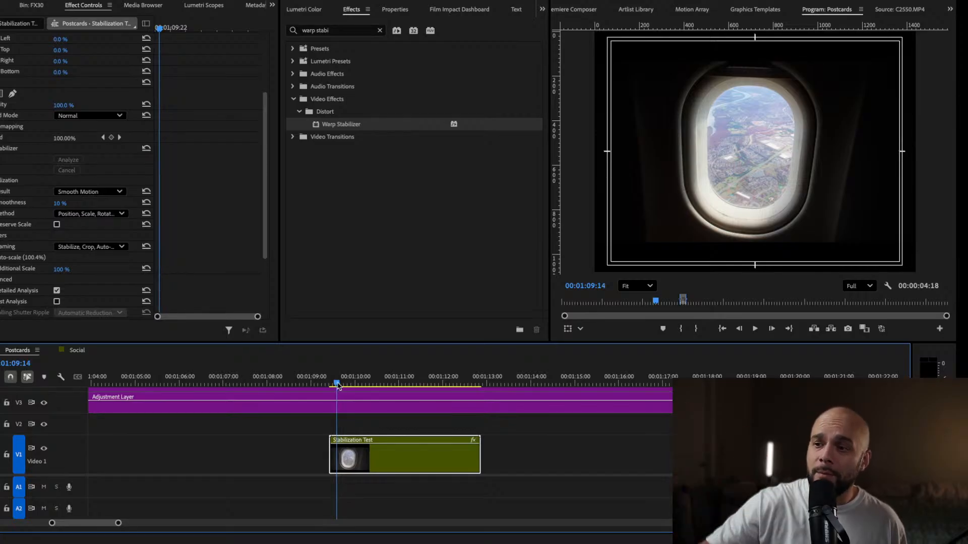
key("space")
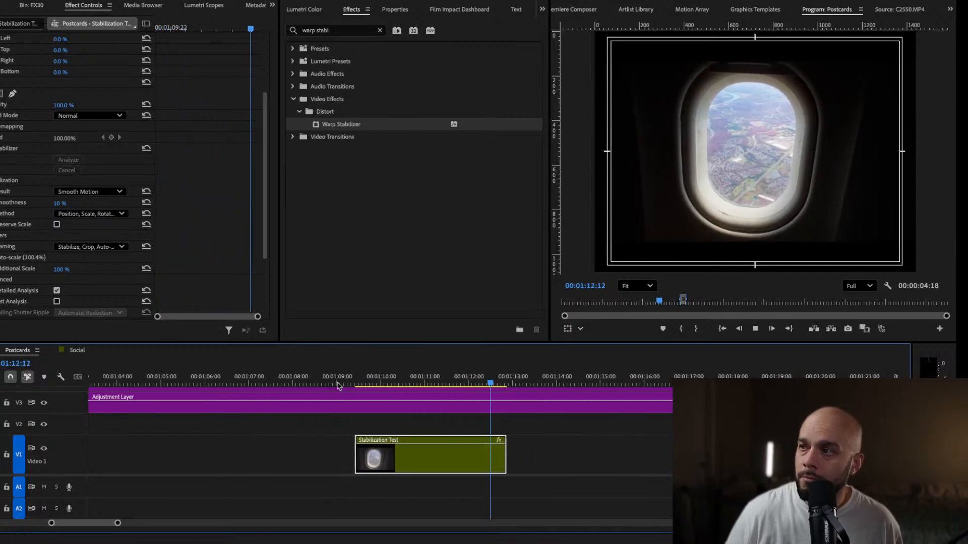
left_click(362, 386)
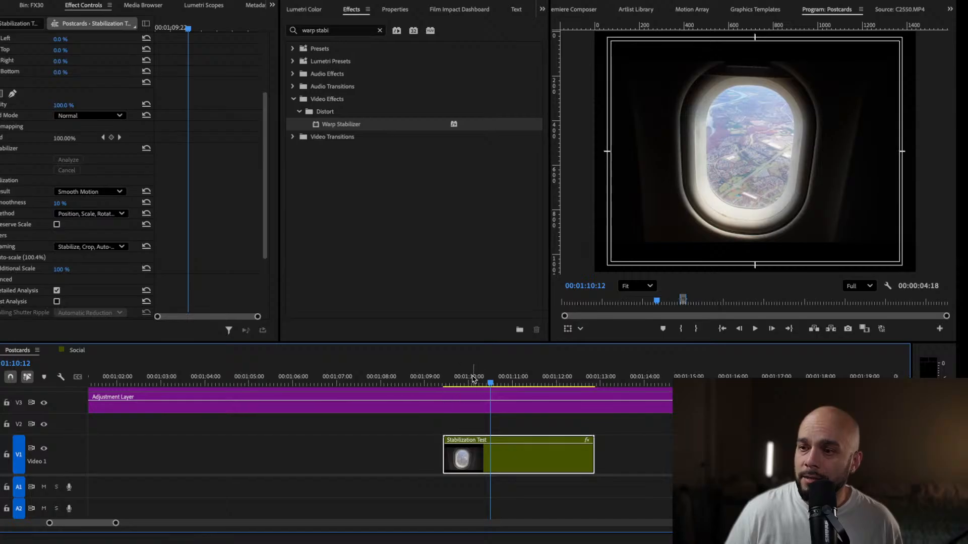
Load the Stabilization Test nest as a source and place a video-only copy on V1 after the existing nested clip, leaving a short gap
left_click(39, 8)
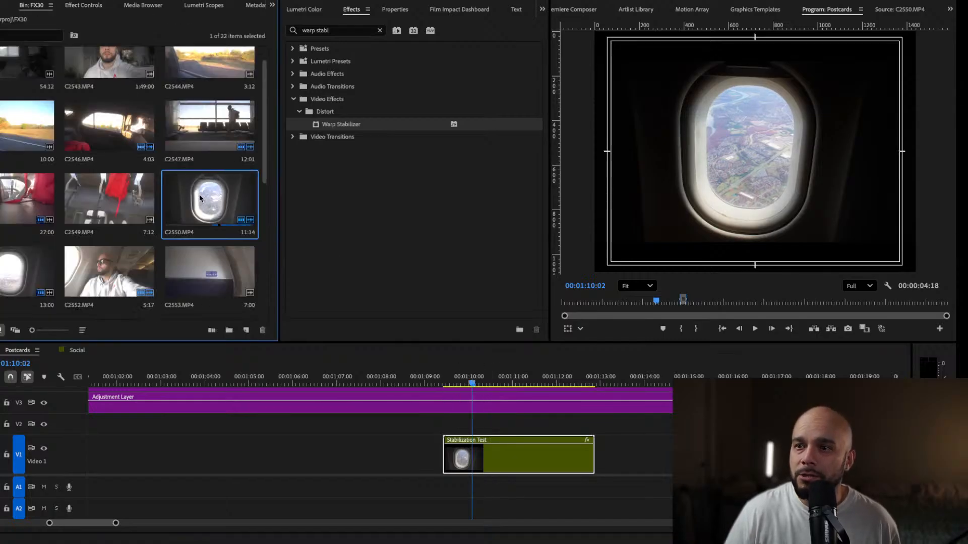
left_click(484, 461)
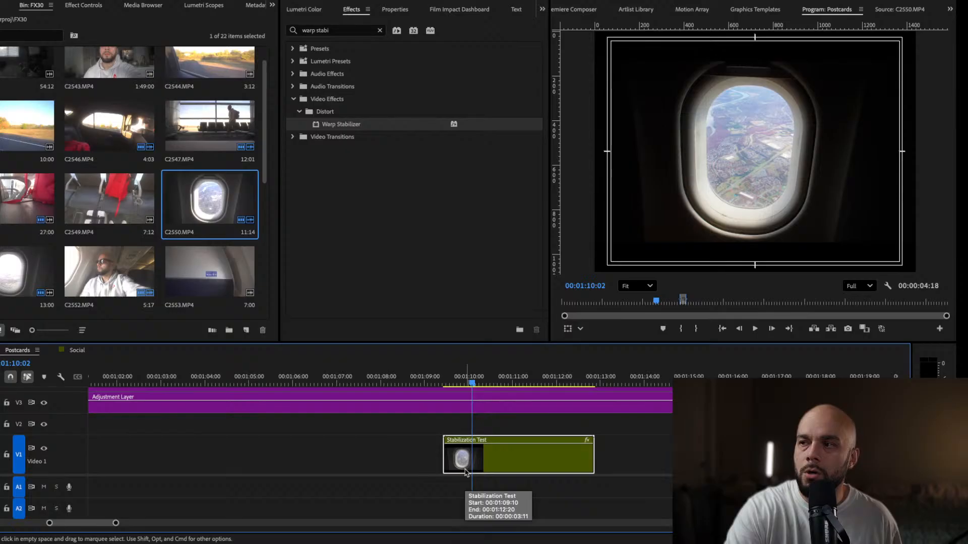
double_click(464, 471)
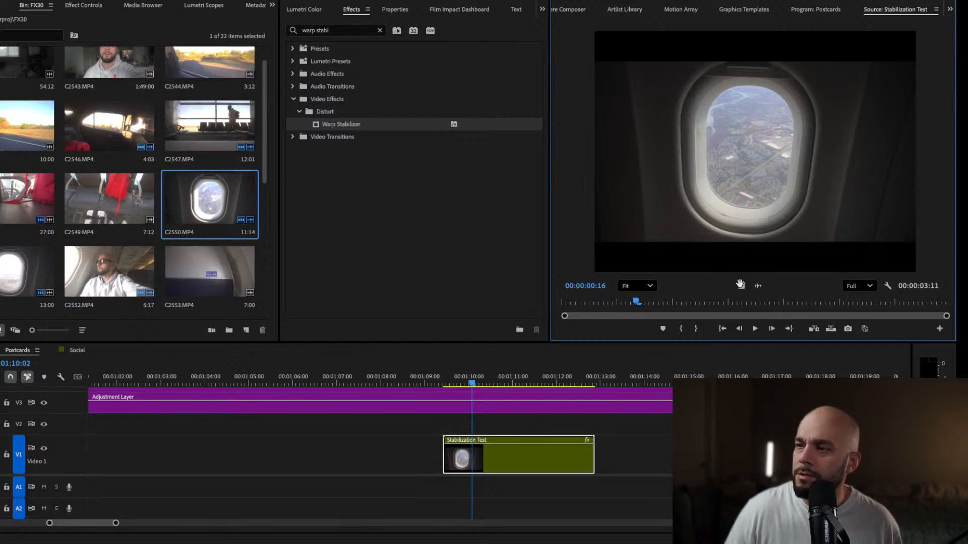
left_click_drag(741, 286, 638, 464)
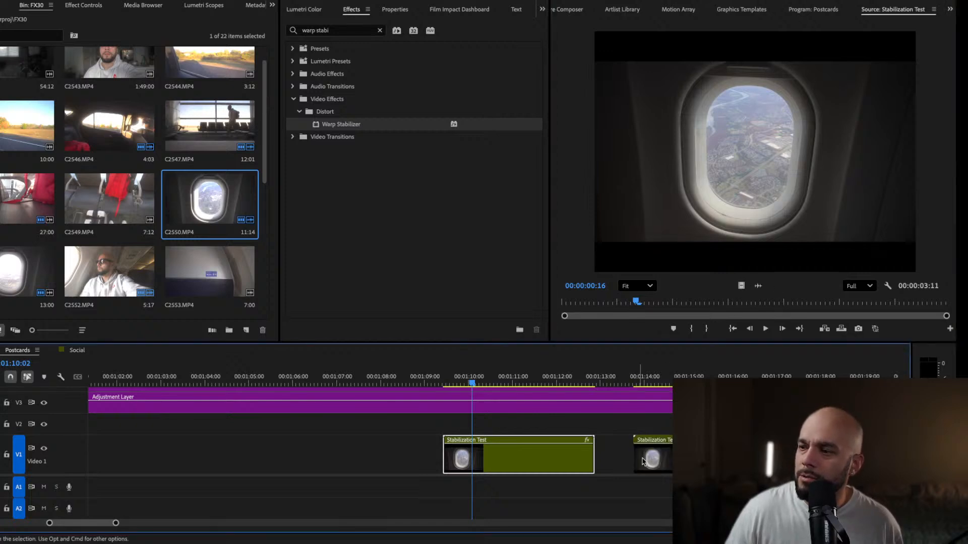
Play the second Stabilization Test clip, which has no added stabilizer, to compare its motion
left_click(658, 376)
key("space")
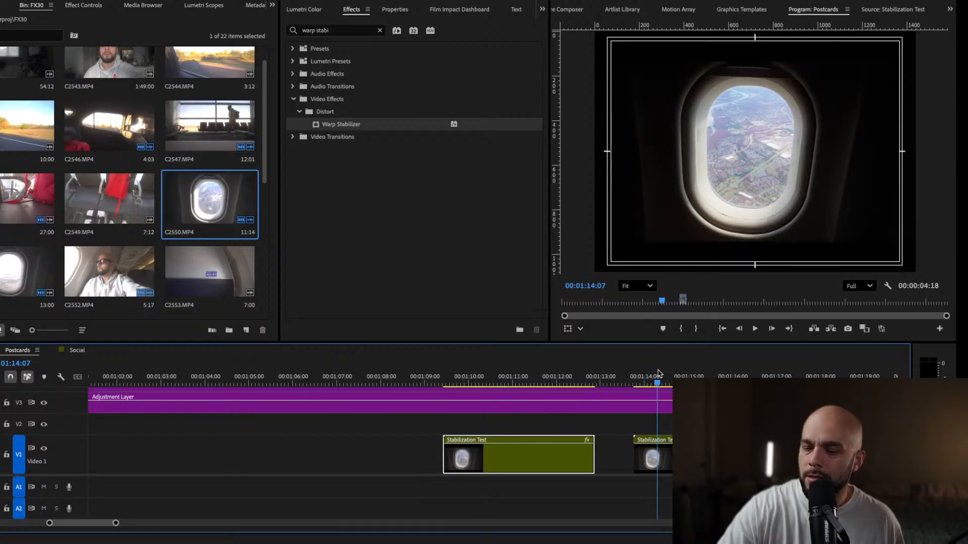
key("space")
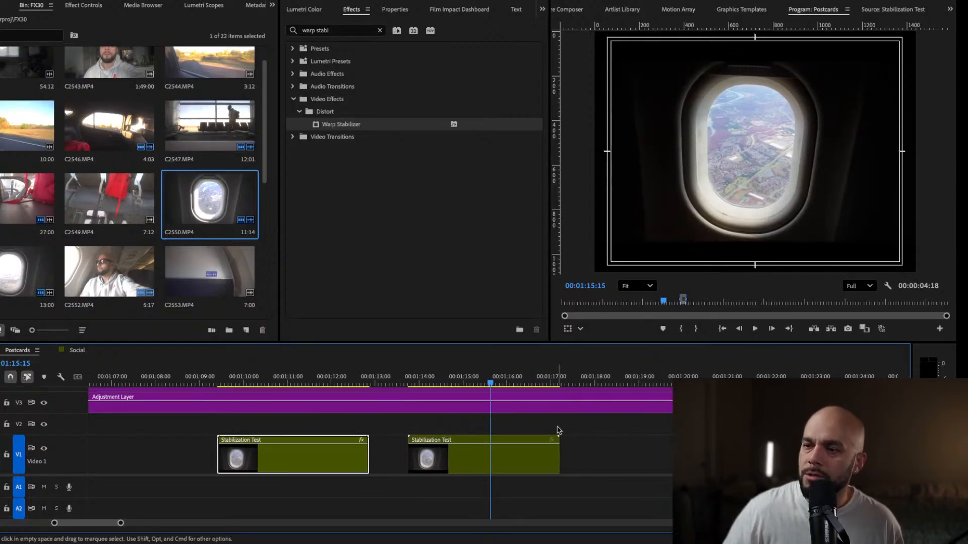
Delete the second Stabilization Test clip, the comparison copy without an added stabilizer, from V1
left_click(498, 457)
key("Delete")
Play the remaining Stabilization Test clip twice from near its start to review the double stabilization
scroll(295, 463, "up", 2)
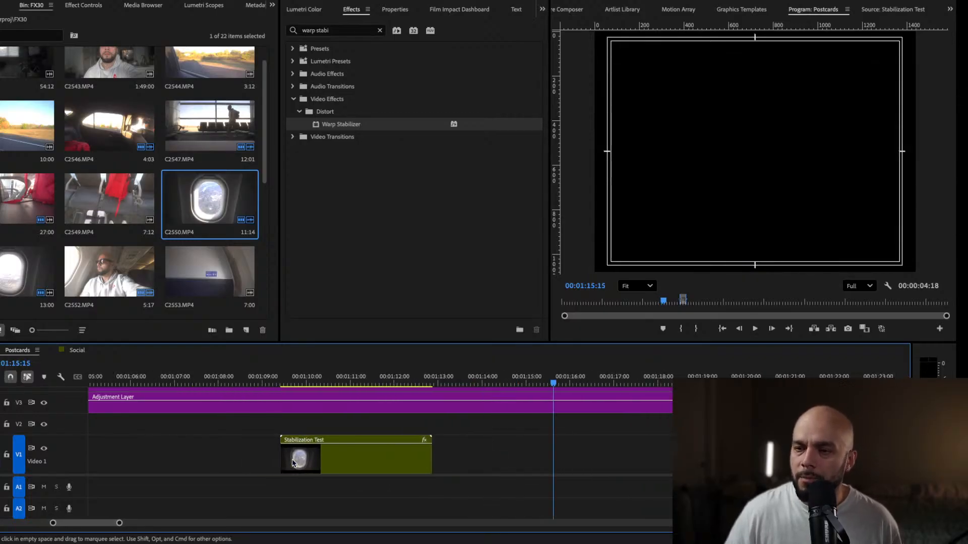
left_click(292, 384)
left_click_drag(292, 385, 296, 386)
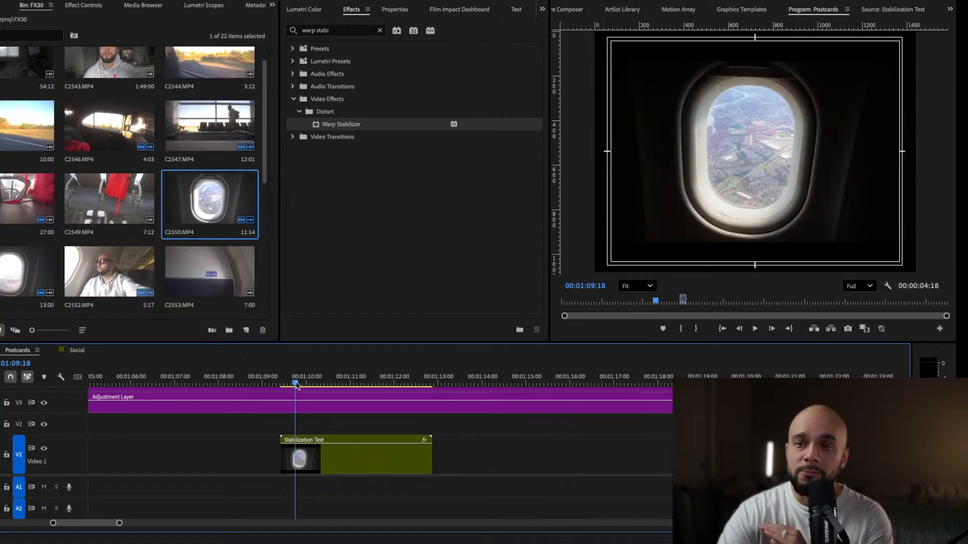
key("space")
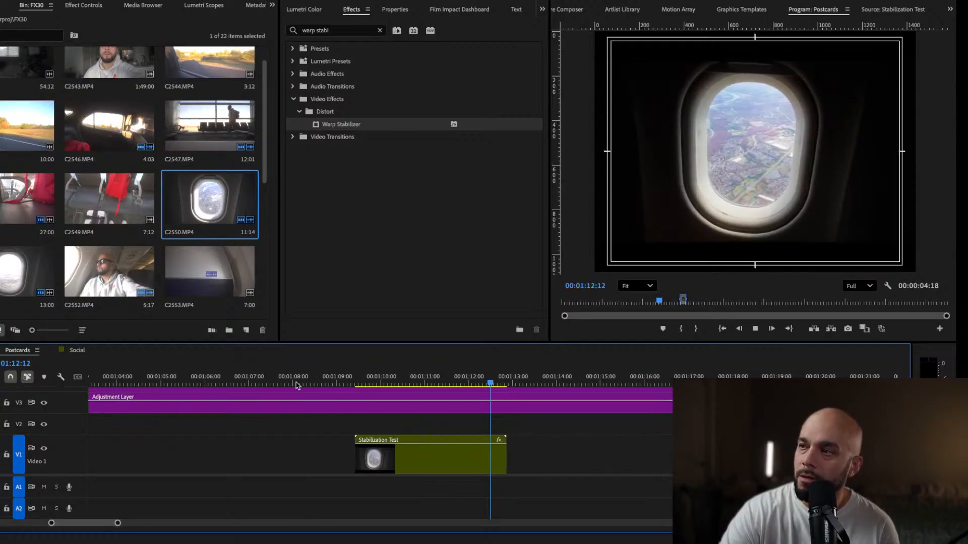
key("space")
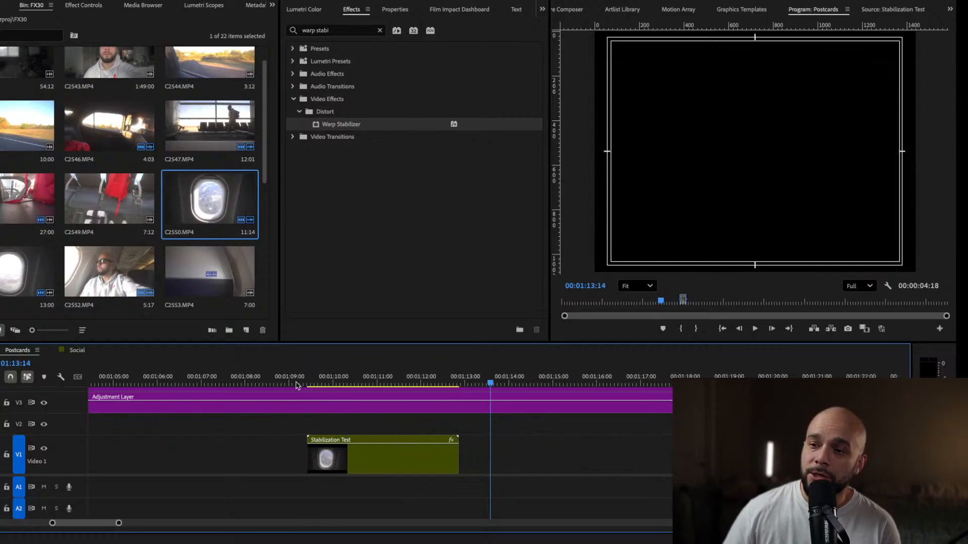
left_click(315, 382)
key("space")
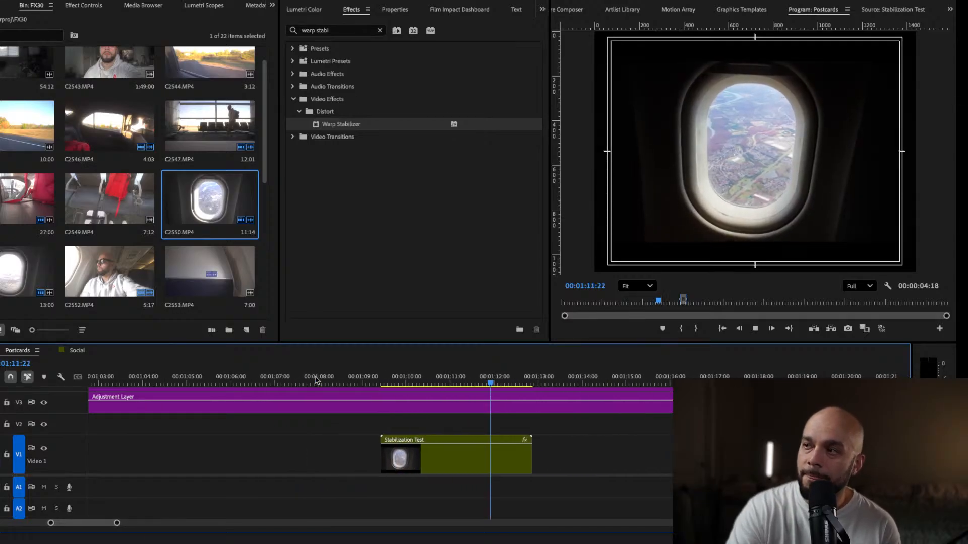
key("space")
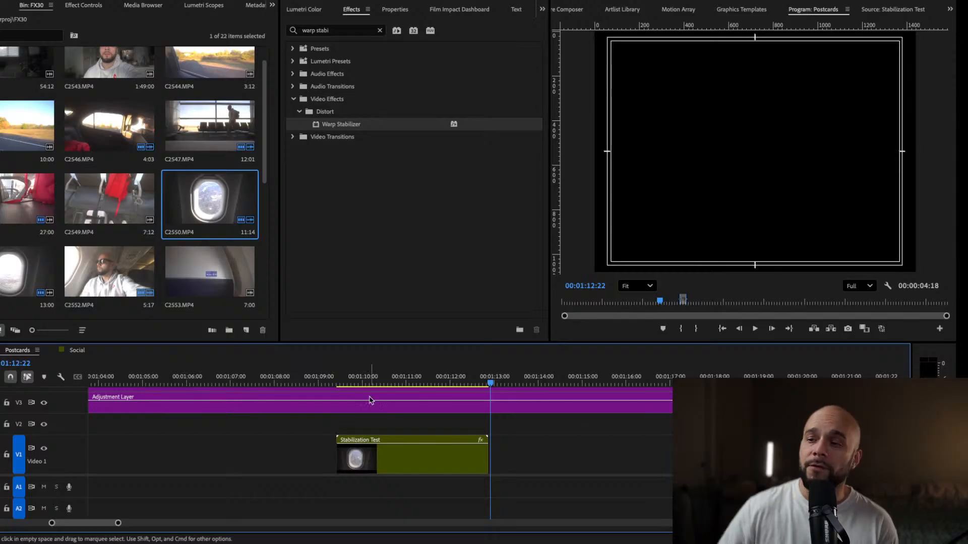
Place the playhead at 00:01:11:12 and open the effect settings of the remaining Stabilization Test clip
left_click(427, 383)
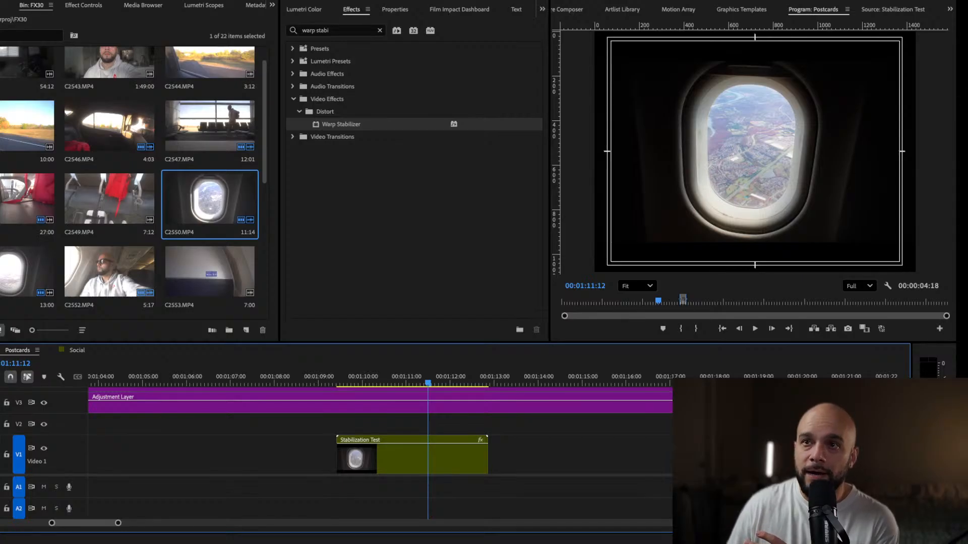
left_click(93, 5)
left_click(397, 459)
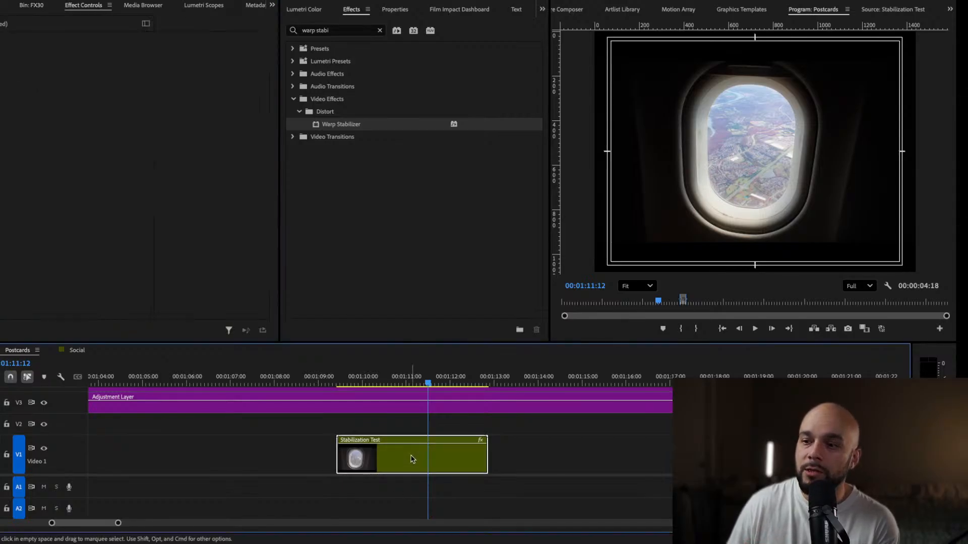